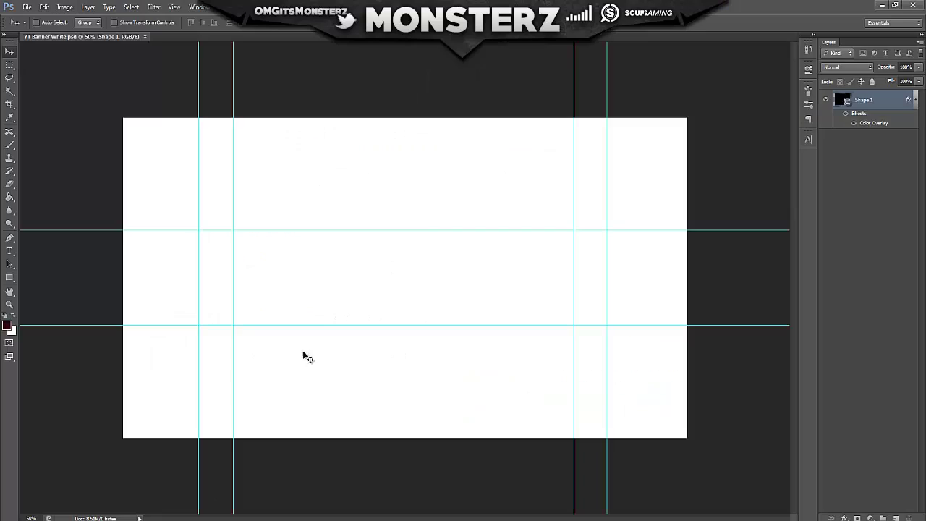
Draw a black rectangle across the canvas middle and move it onto the upper guide
click(9, 278)
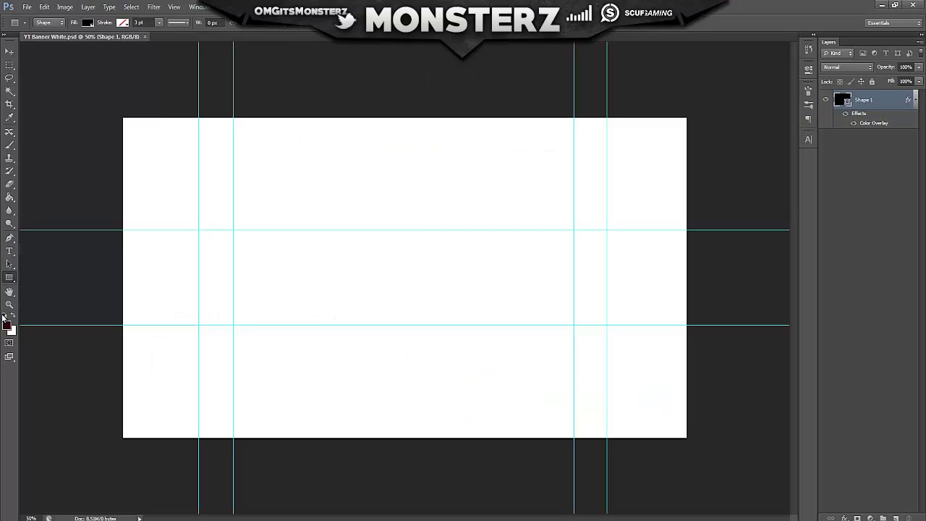
mouse_move(82, 223)
mouse_down()
mouse_move(538, 299)
mouse_move(702, 304)
mouse_up()
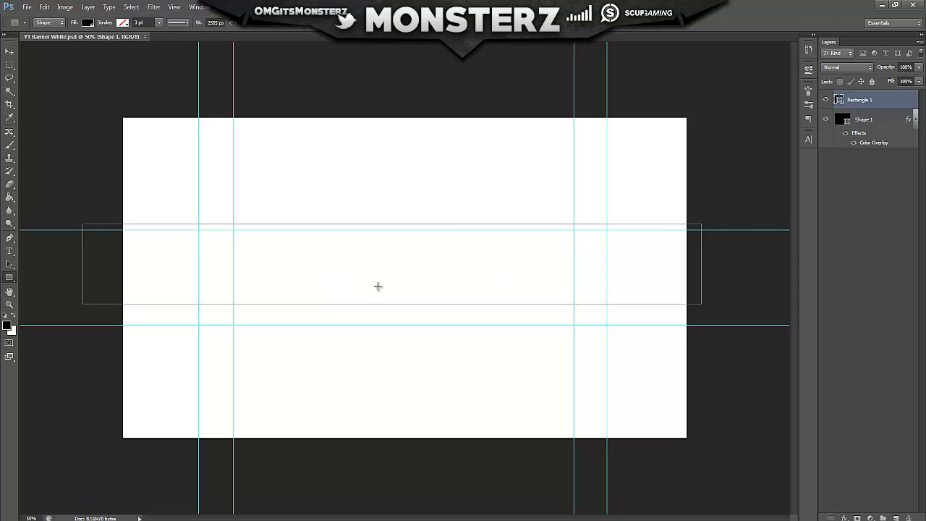
key(v)
drag(337, 252, 347, 261)
Stretch the rectangle to the full canvas width and down to the lower guide
key(ctrl+t)
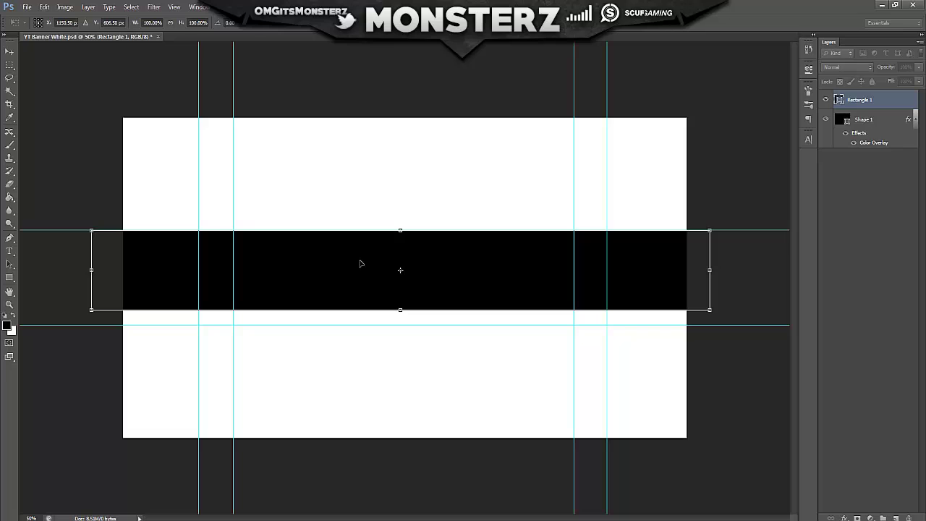
key(shift+Right)
key(shift+Right)
key(shift+Right)
key(shift+Right)
key(shift+Right)
key(shift+Right)
key(shift+Right)
key(shift+Right)
key(shift+Right)
key(shift+Right)
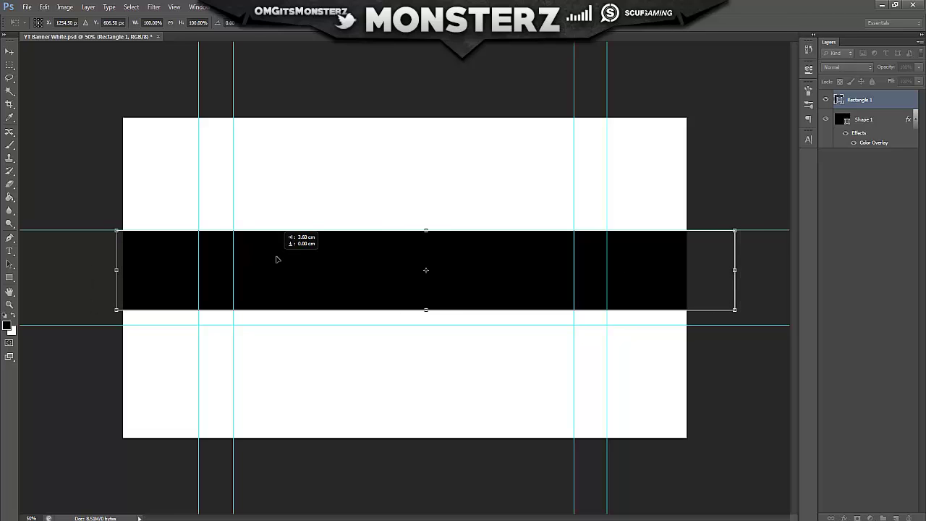
drag(733, 271, 685, 270)
key(Right)
key(Right)
key(Right)
key(Right)
key(Right)
key(Right)
key(Right)
key(Right)
key(Right)
key(Right)
key(Right)
key(Right)
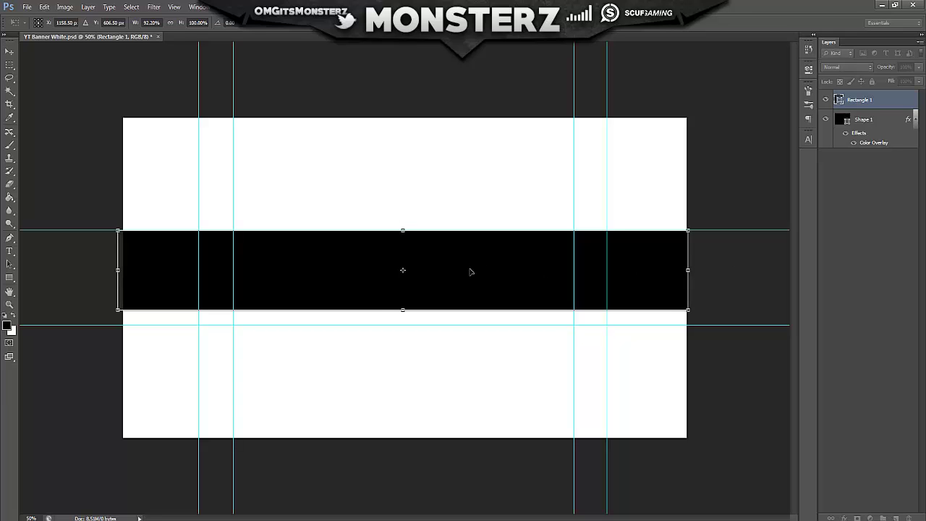
drag(405, 310, 405, 325)
key(Return)
key(ctrl+semicolon)
key(ctrl+semicolon)
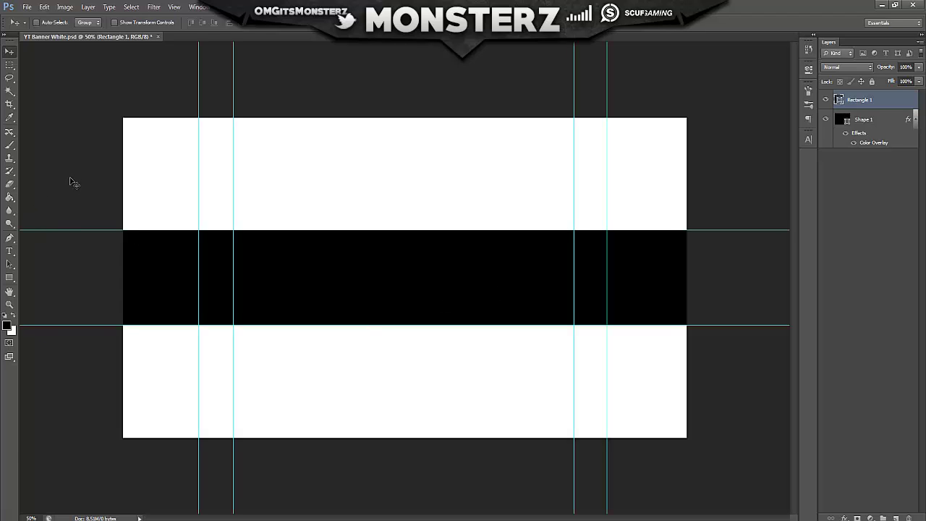
Show rulers and add a vertical centre guide and a horizontal guide through the band
key(ctrl+r)
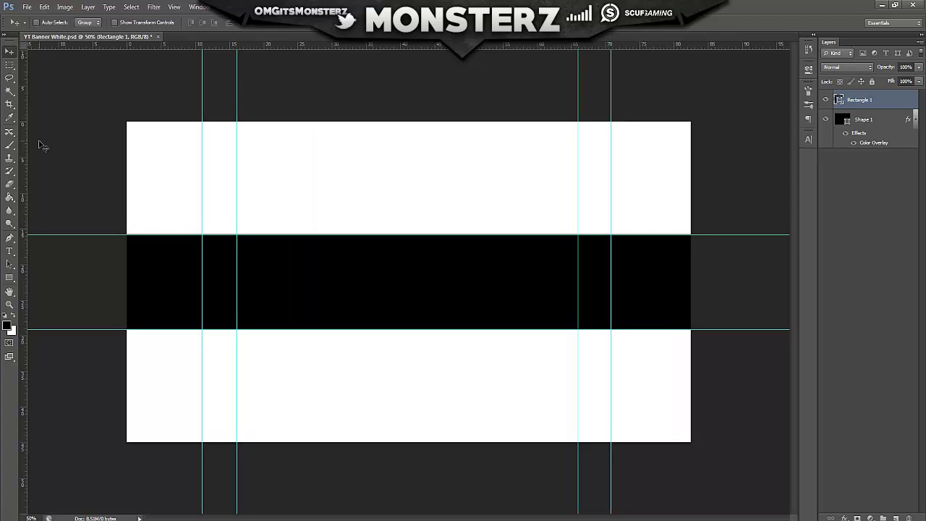
key(ctrl+semicolon)
key(ctrl+semicolon)
key(ctrl+semicolon)
key(ctrl+semicolon)
drag(25, 142, 408, 177)
drag(437, 46, 496, 283)
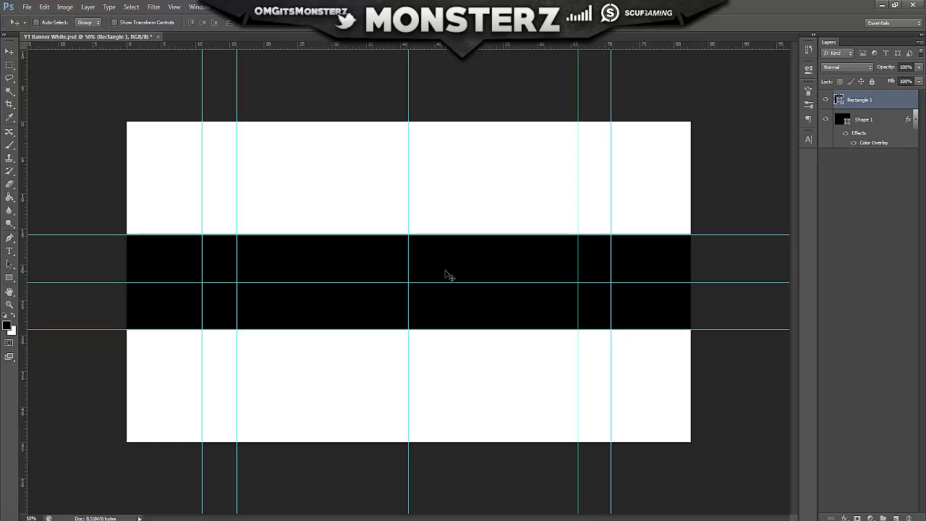
Check the band's centring against the guides and compare with the YouTube channel page
key(ctrl+t)
key(Return)
key(ctrl+semicolon)
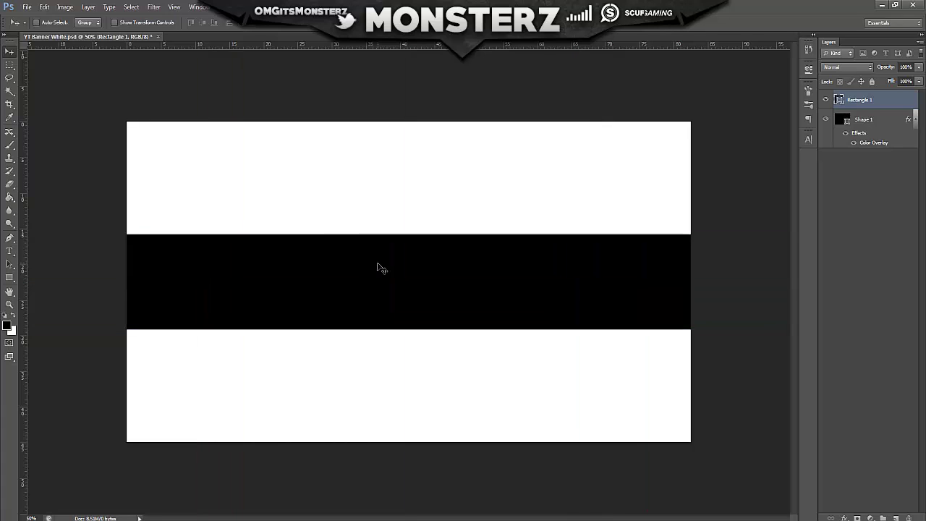
key(ctrl+semicolon)
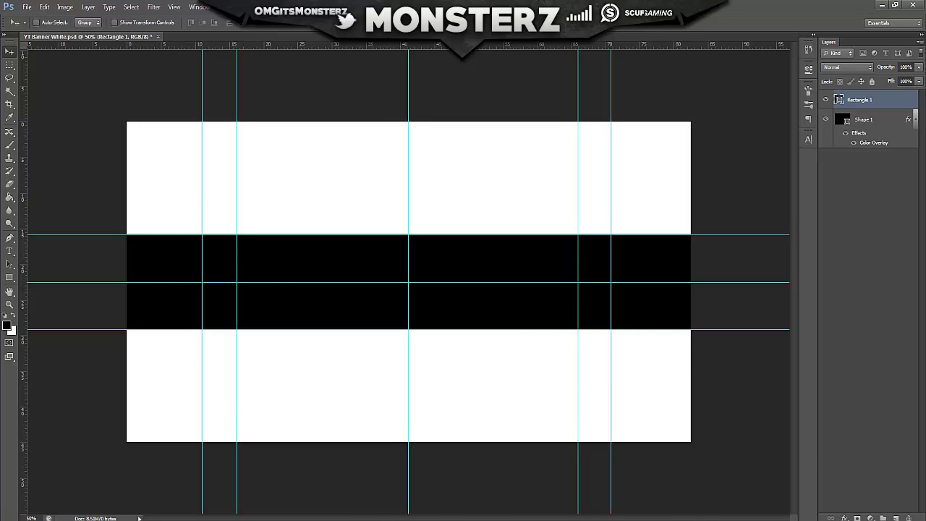
key(alt+Tab)
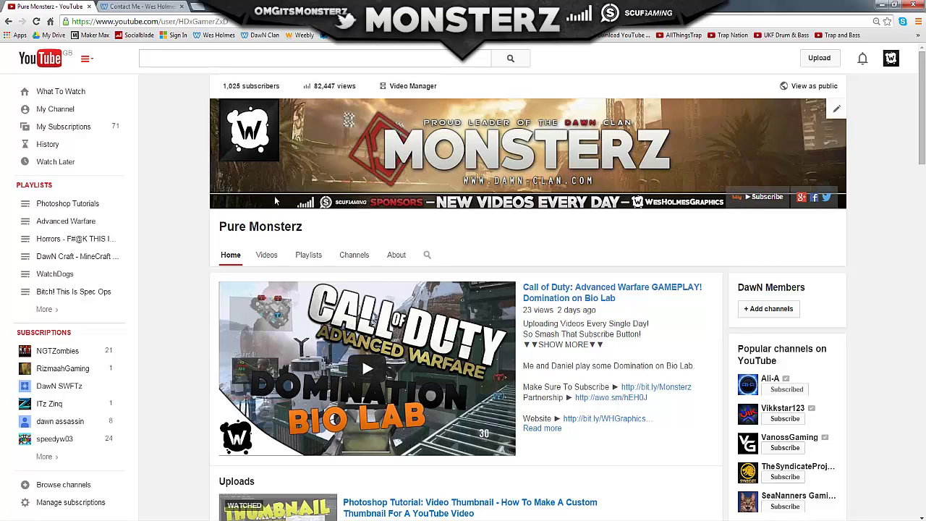
key(alt+Tab)
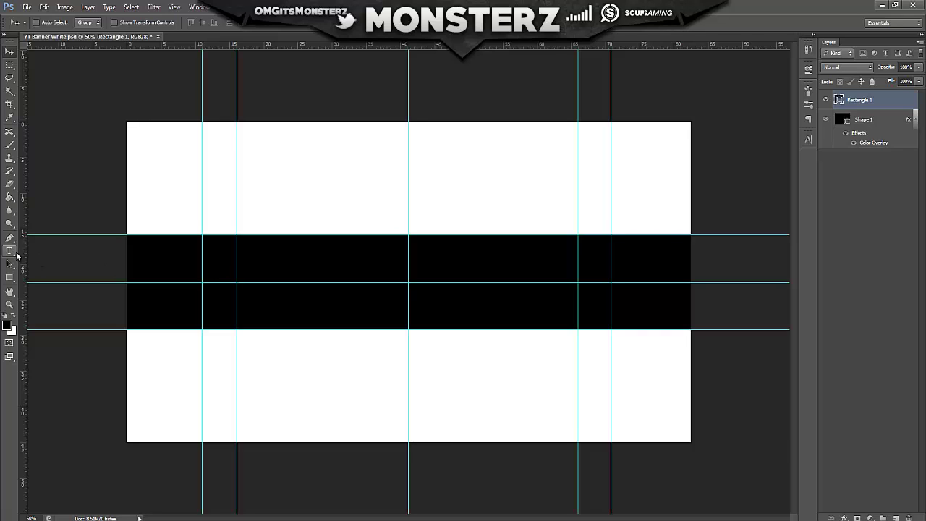
Hide the Rectangle 1 band and add a new empty layer above the black background
click(864, 157)
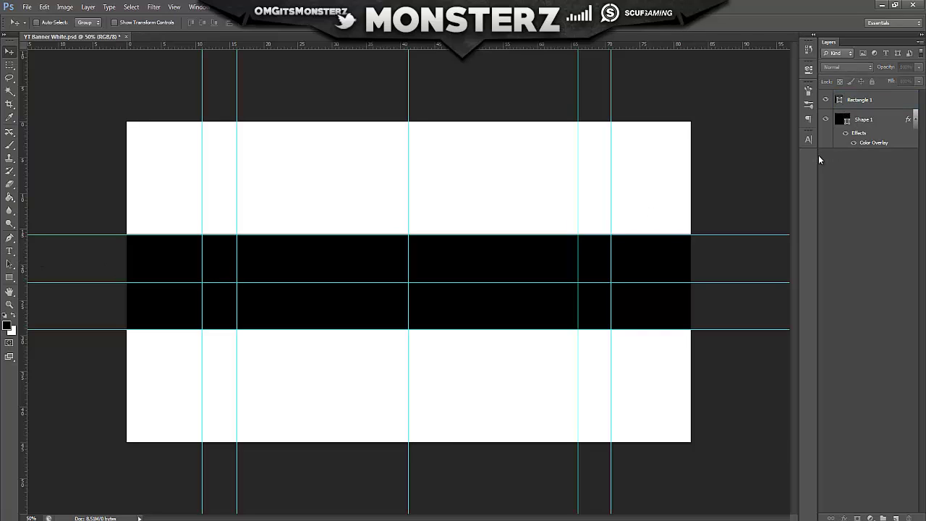
key(ctrl+semicolon)
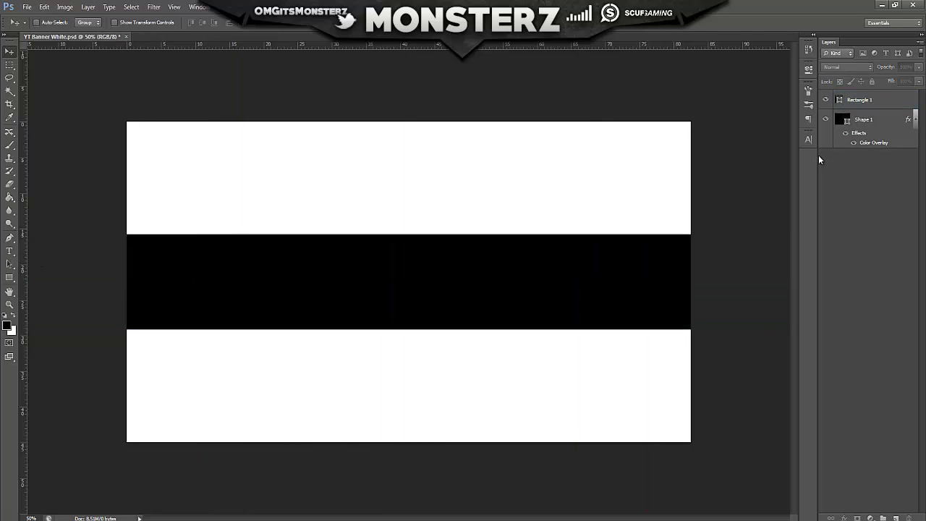
click(875, 120)
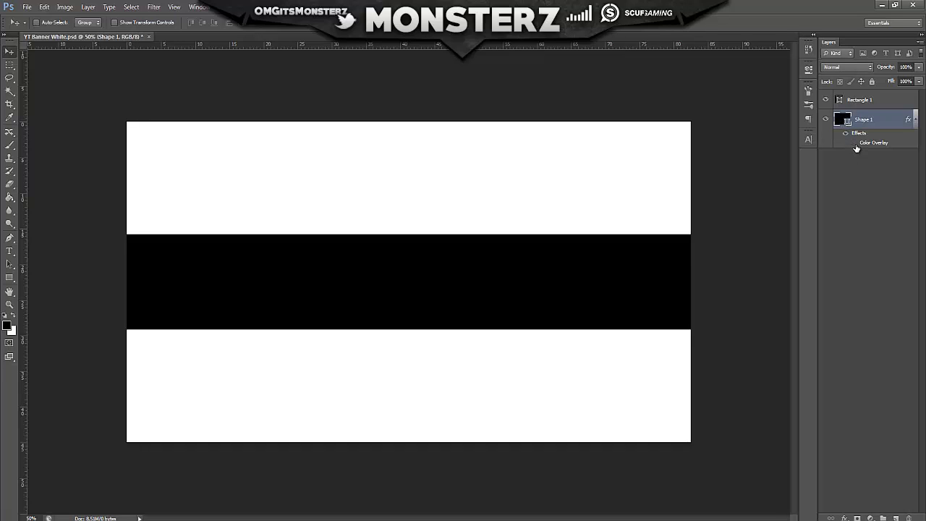
click(825, 99)
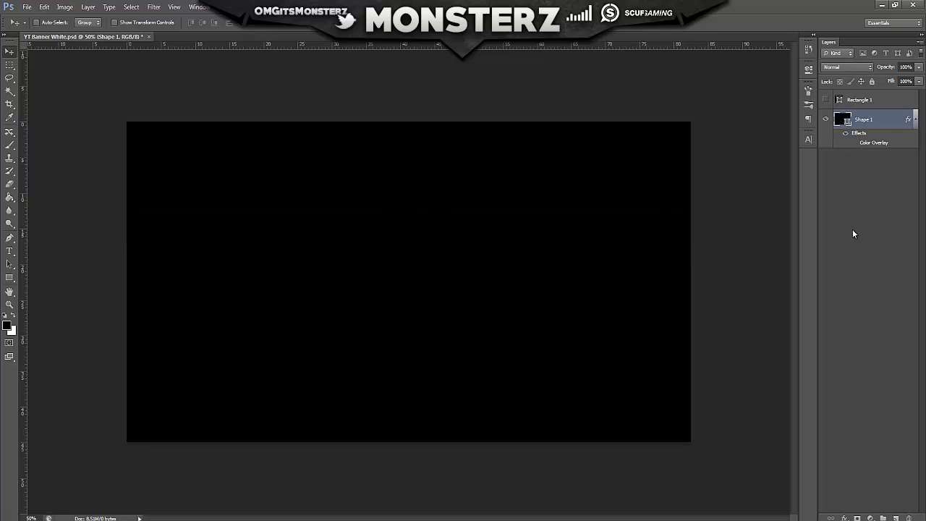
click(895, 518)
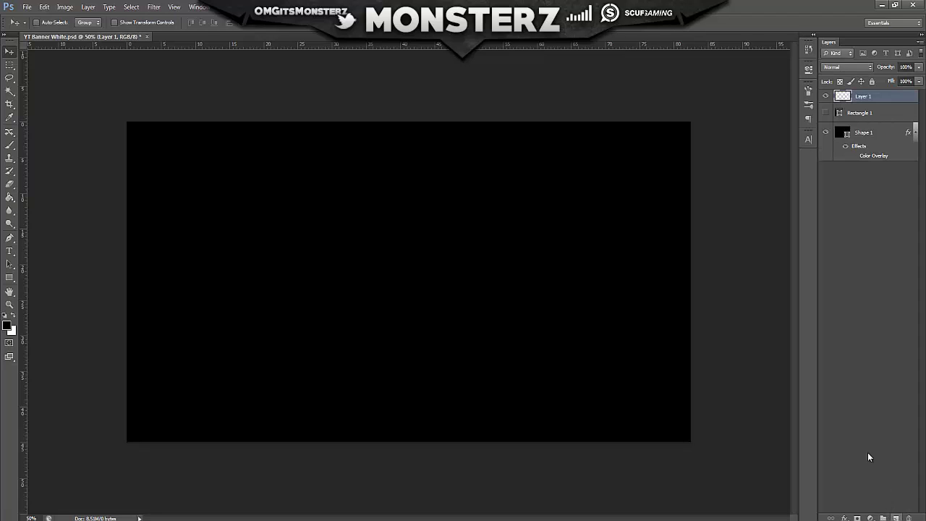
Set up a large soft round brush with 0% hardness
click(10, 148)
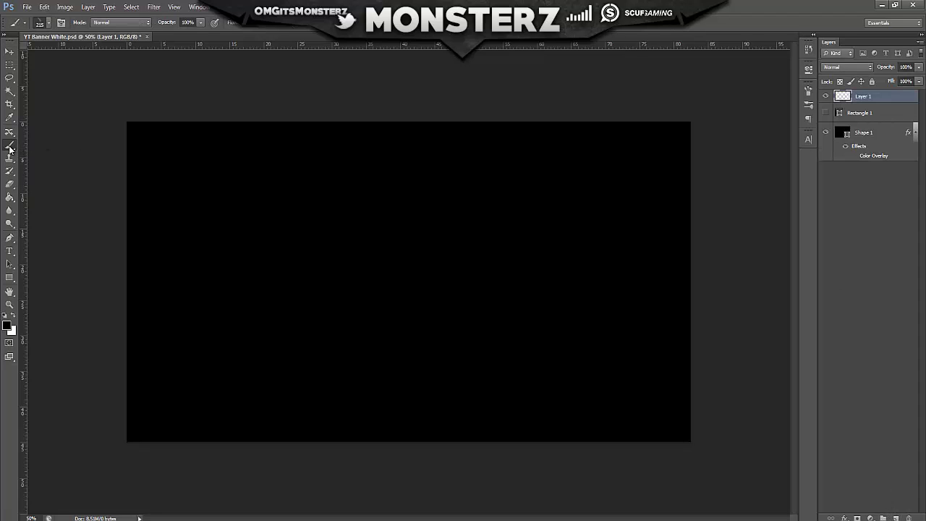
click(45, 23)
click(28, 109)
drag(96, 56, 102, 56)
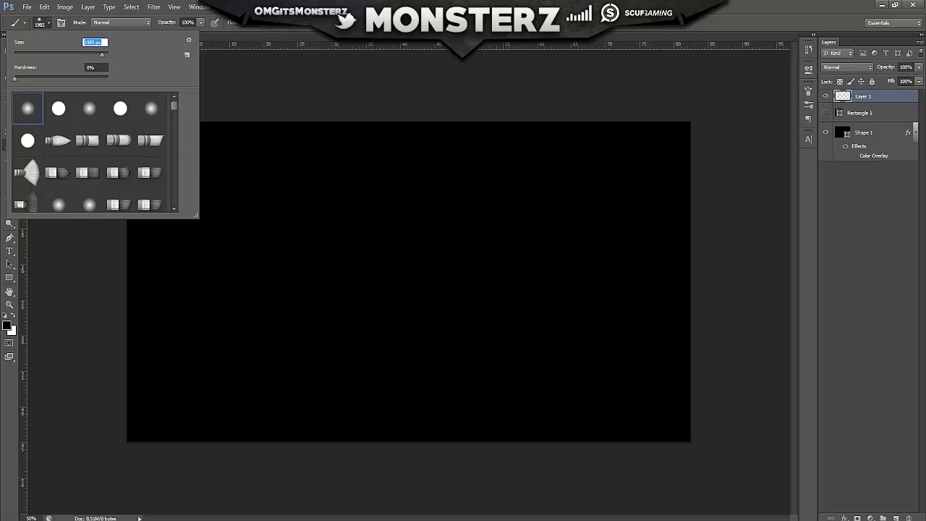
click(48, 22)
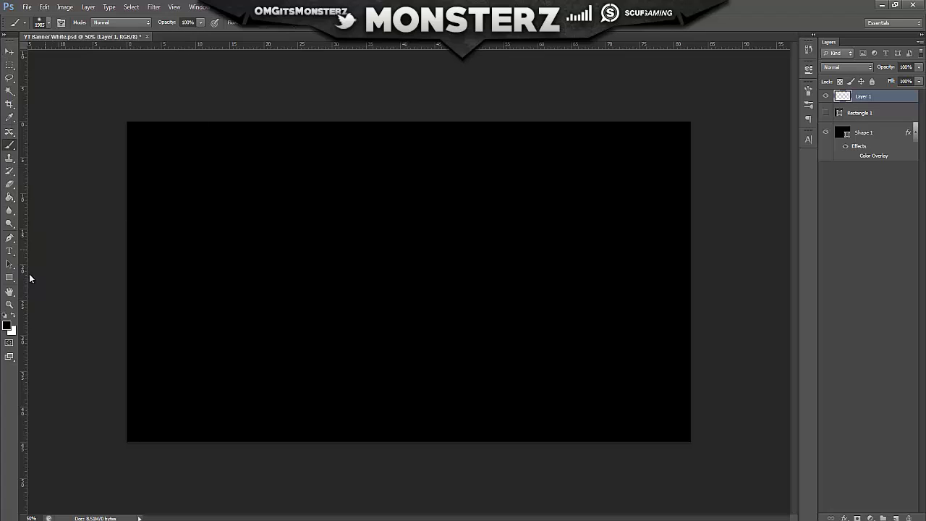
Set the foreground colour to a deep red
click(12, 318)
click(7, 325)
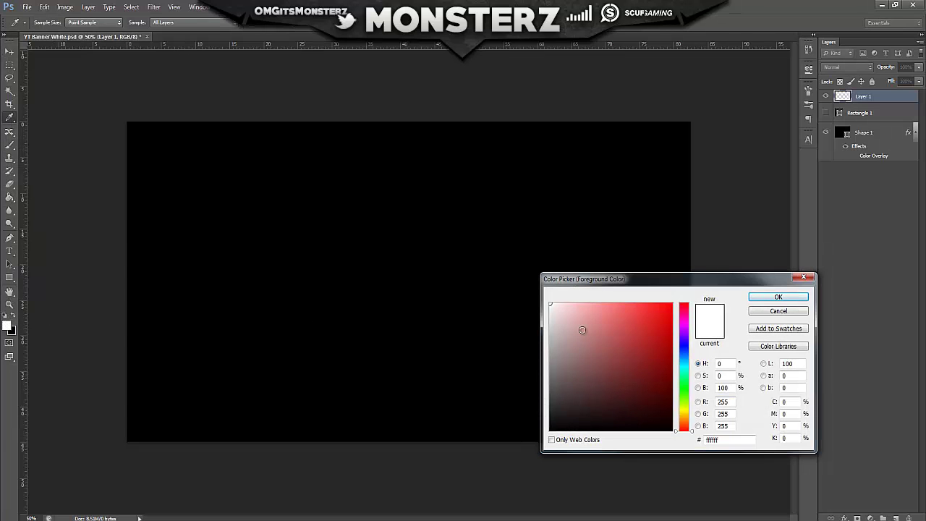
drag(583, 331, 731, 335)
click(780, 298)
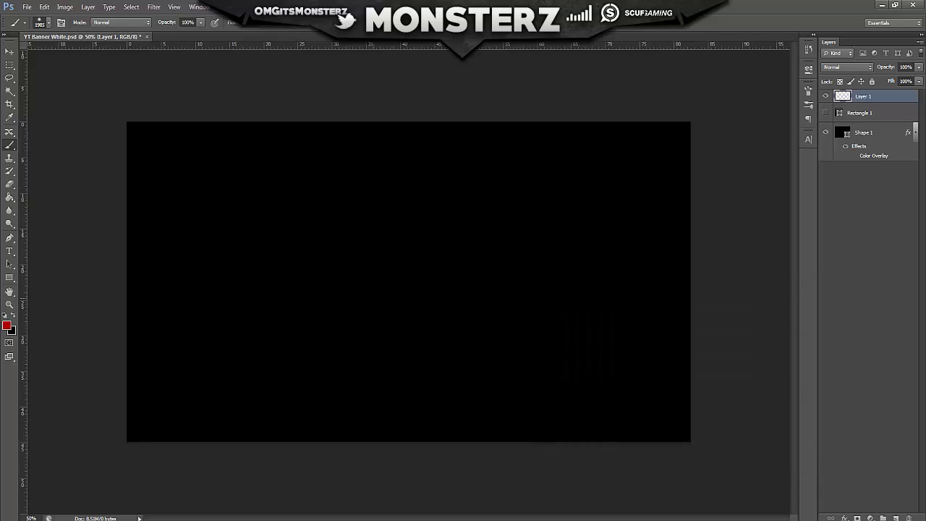
Paint a single soft red glow at the canvas centre
key(ctrl+semicolon)
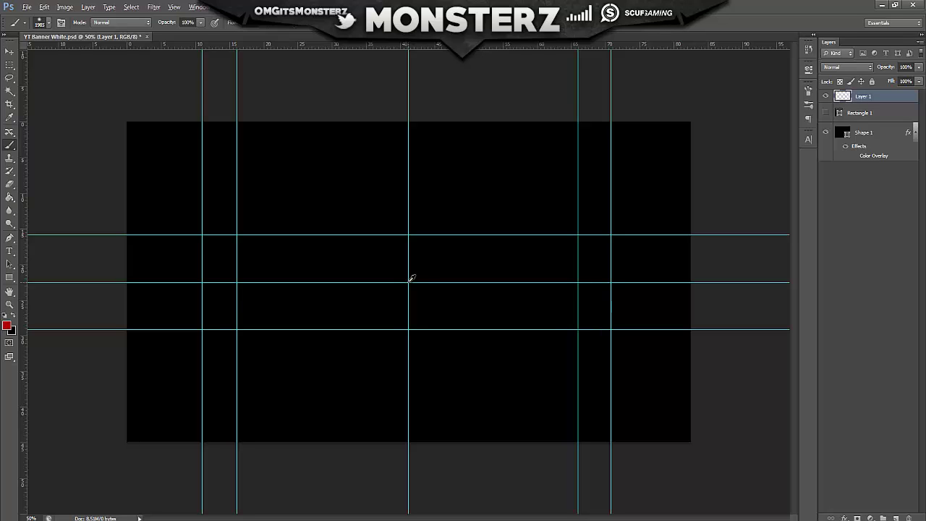
key(alt)
click(409, 282)
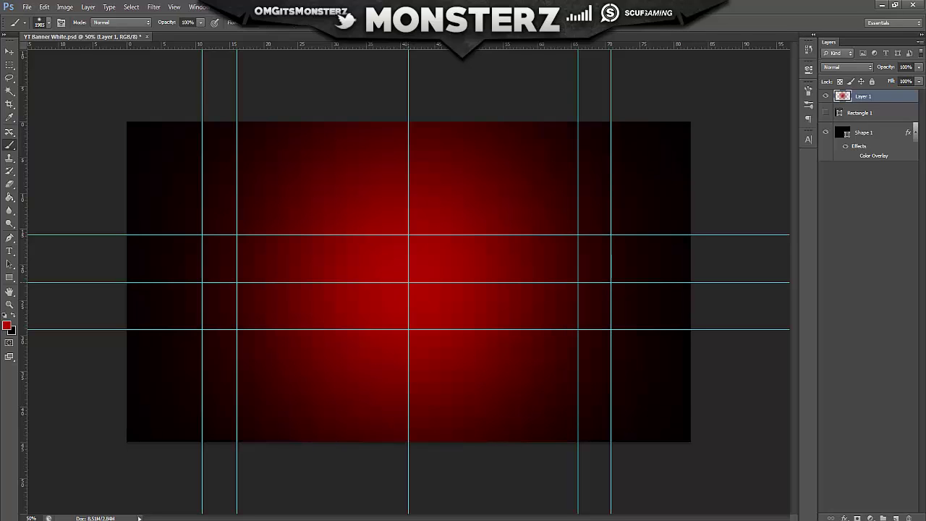
click(10, 51)
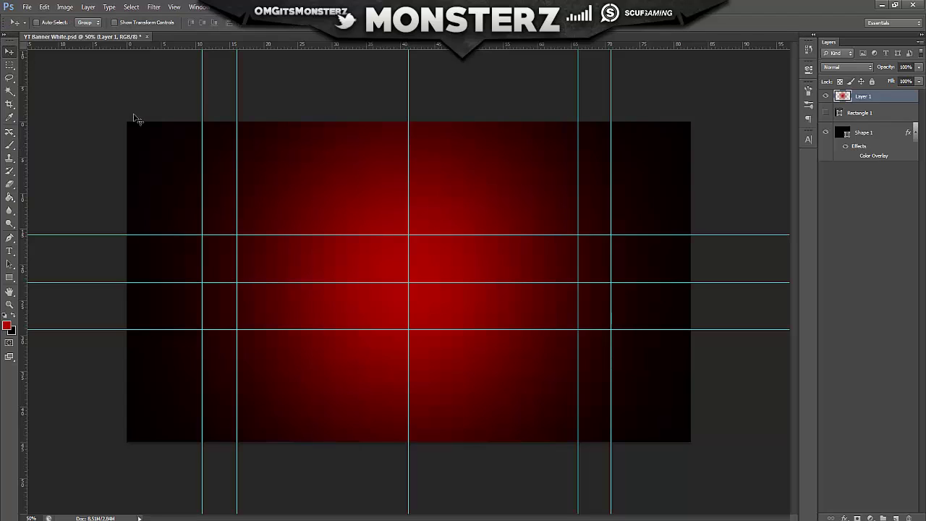
Move Rectangle 1 above Layer 1 so the band crosses the red glow, and re-show the guides
key(ctrl+h)
key(ctrl+h)
drag(840, 118, 862, 98)
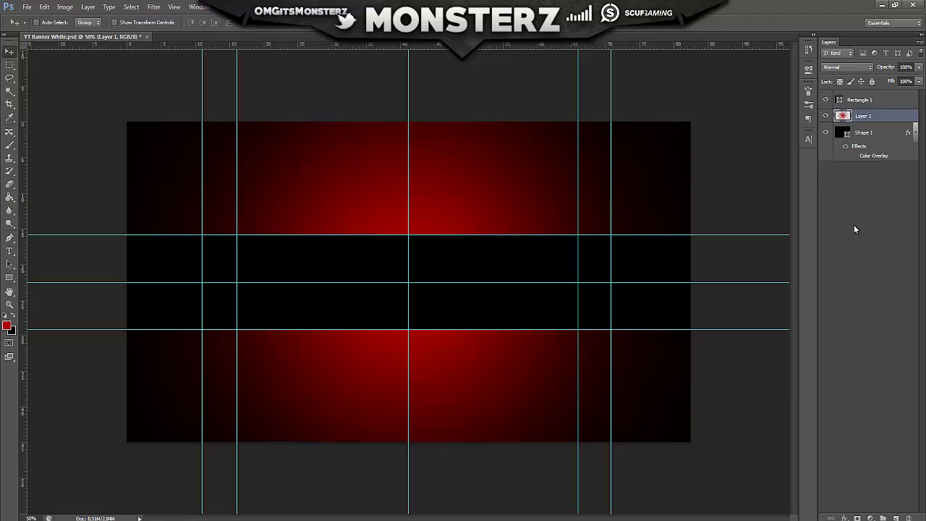
click(854, 226)
key(ctrl+h)
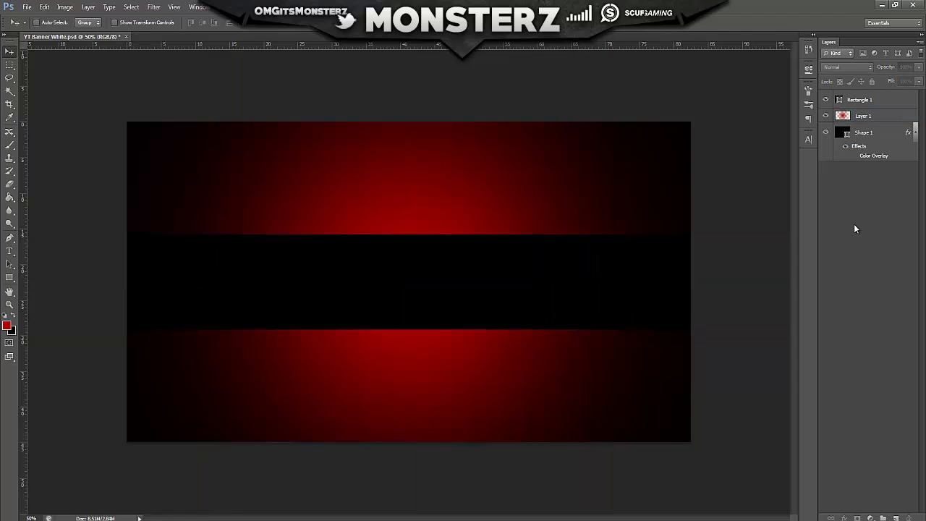
key(ctrl+h)
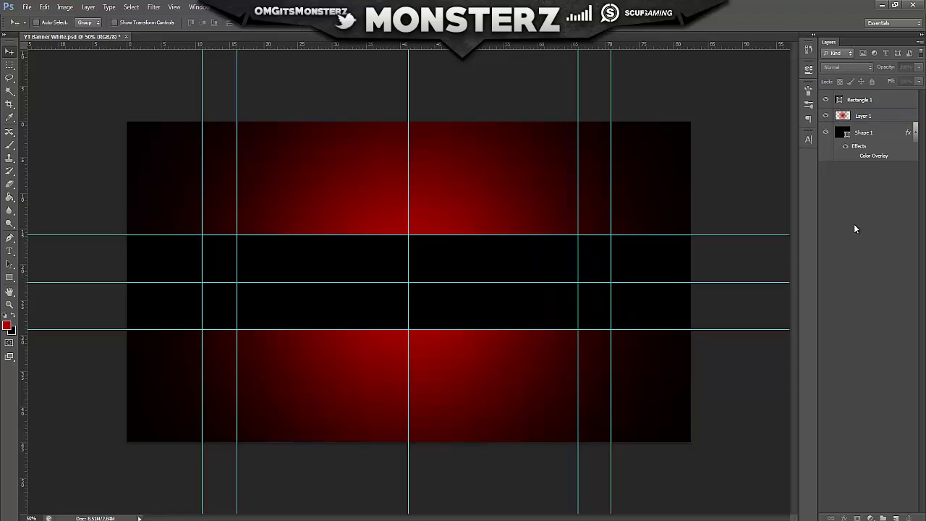
key(ctrl+h)
key(ctrl+h)
Browse to Documents > GFX Packs > Textures in File Explorer
key(super+e)
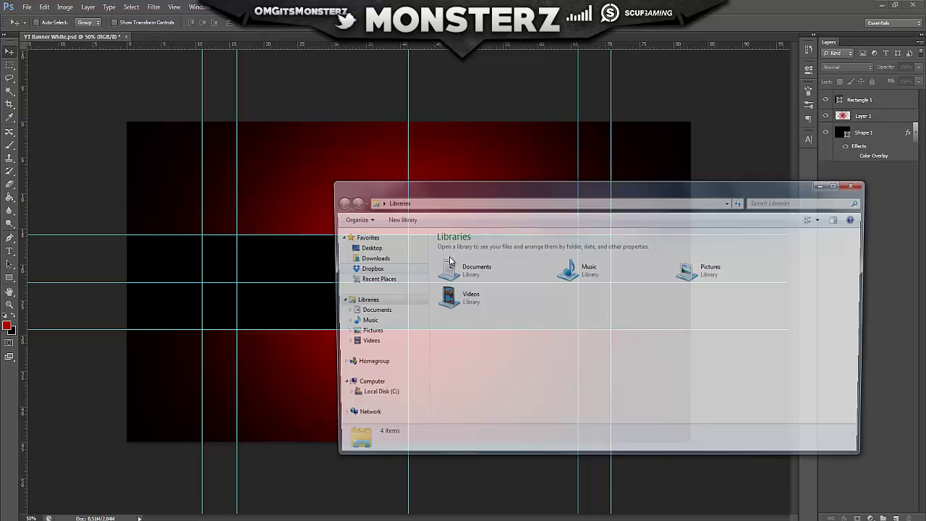
double_click(471, 264)
double_click(738, 293)
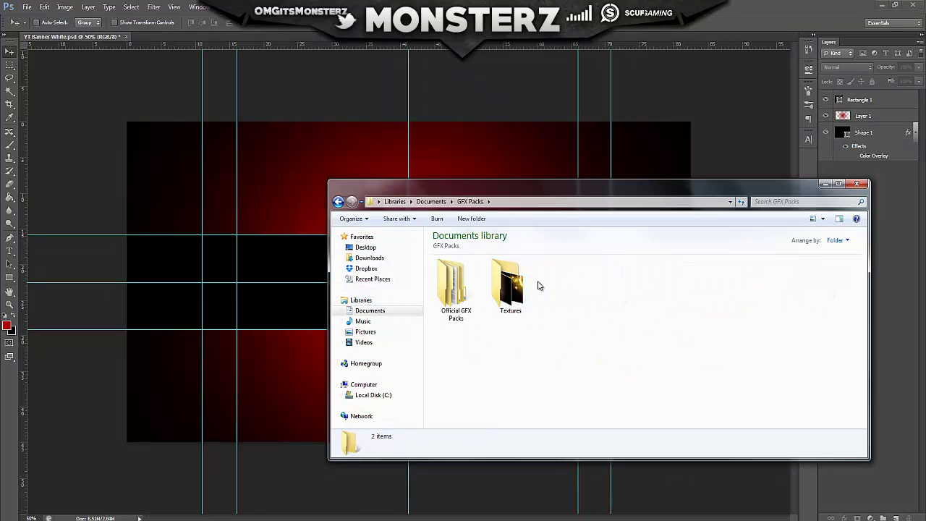
double_click(510, 284)
drag(550, 189, 387, 171)
scroll(457, 242, down, 5)
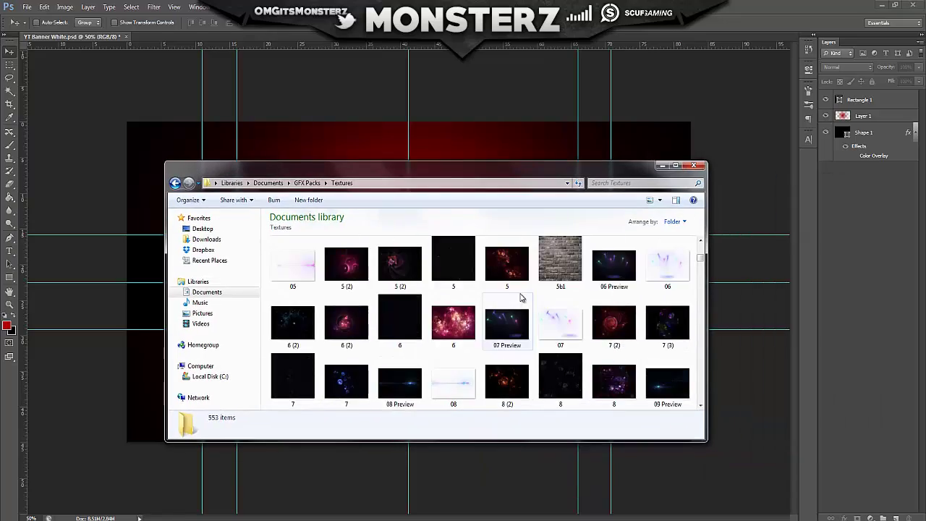
Preview the textures and place Black Backdrop into the banner
click(454, 289)
double_click(507, 337)
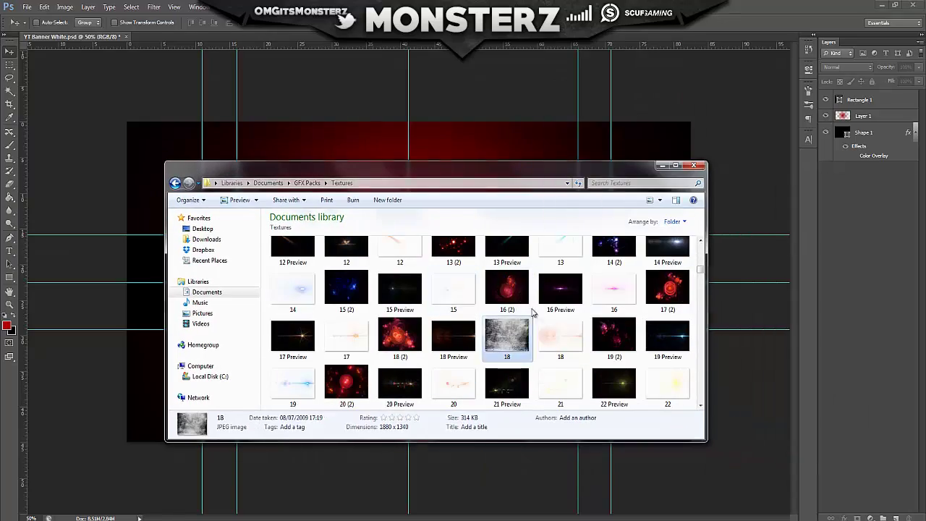
click(916, 6)
scroll(447, 364, down, 10)
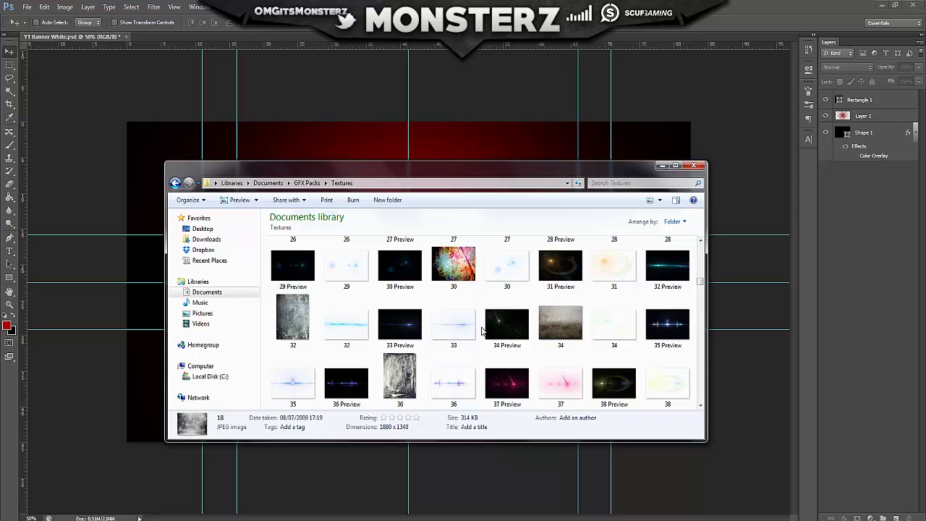
click(507, 362)
double_click(507, 364)
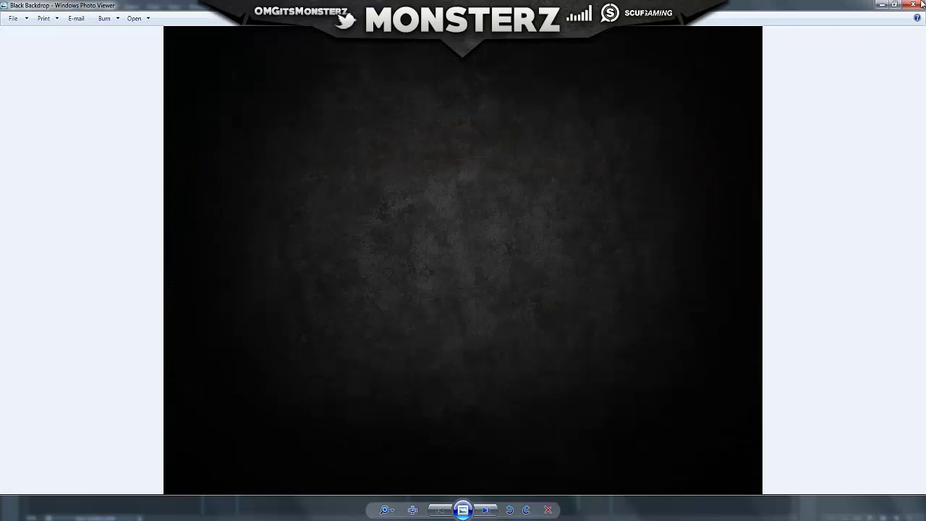
click(915, 6)
click(364, 131)
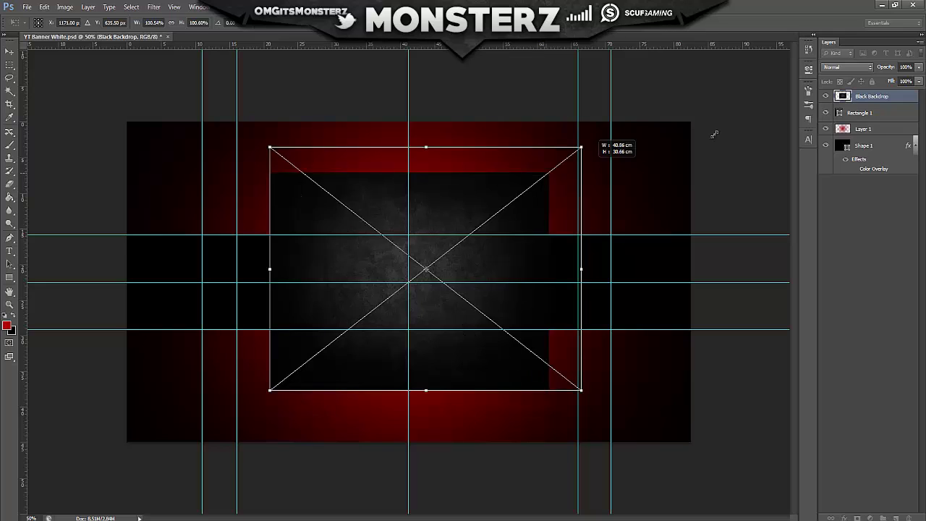
Enlarge the Black Backdrop texture to cover the whole canvas
drag(715, 134, 672, 75)
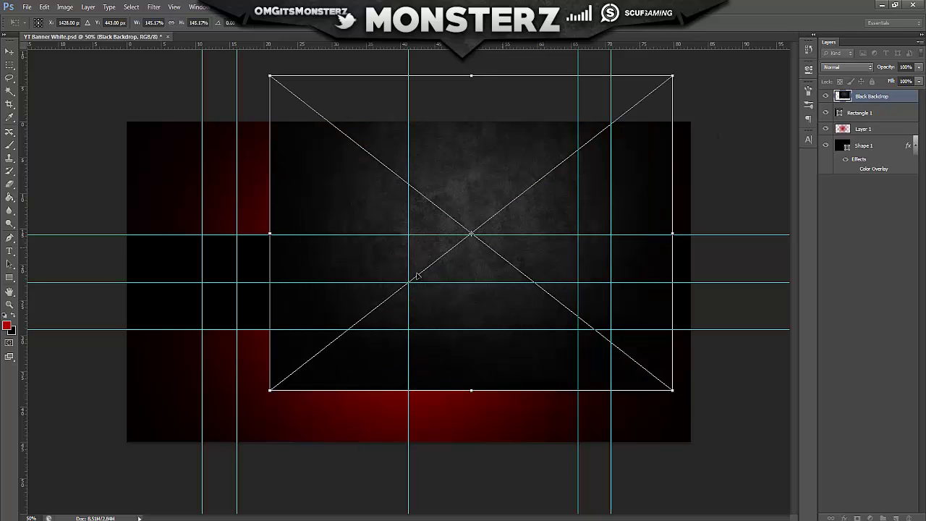
drag(272, 388, 87, 468)
drag(472, 290, 478, 292)
key(Return)
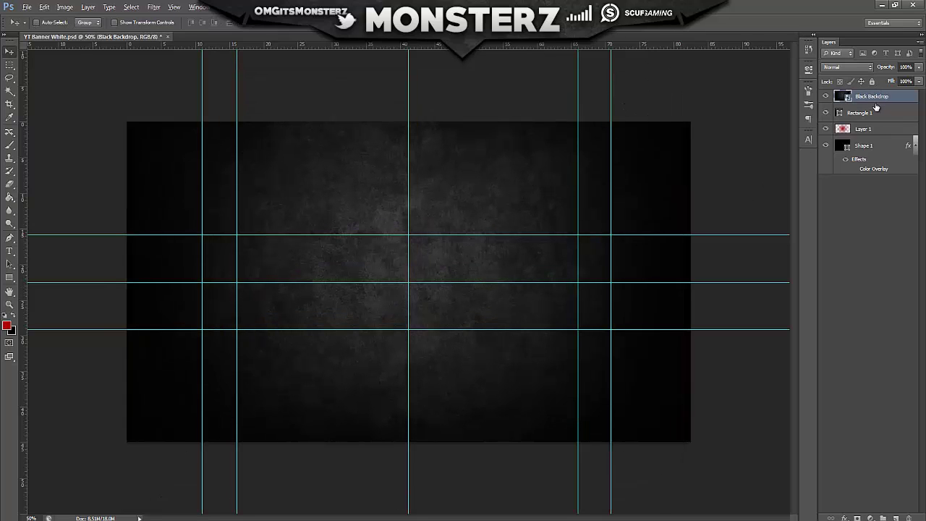
Clip the texture to the Rectangle 1 band and set its opacity to 50%
alt+click(876, 106)
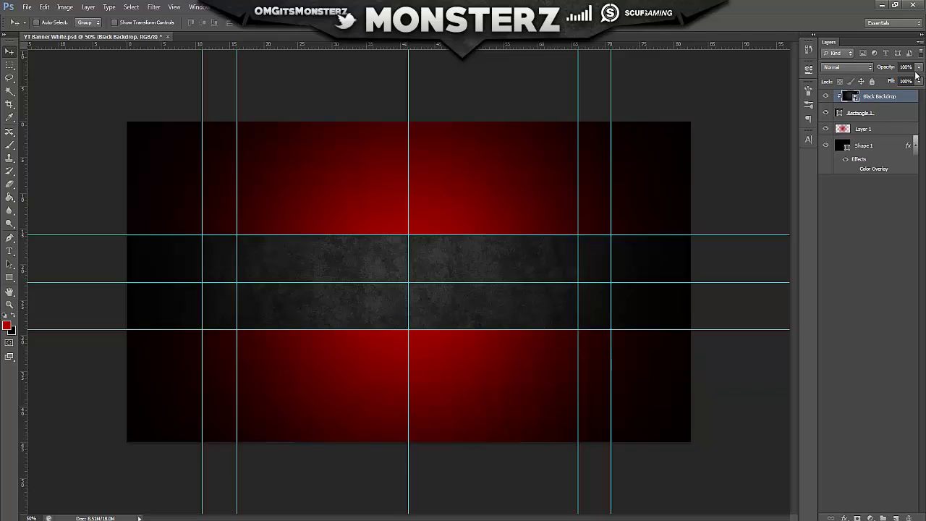
key(ctrl+semicolon)
click(918, 68)
drag(918, 79, 895, 81)
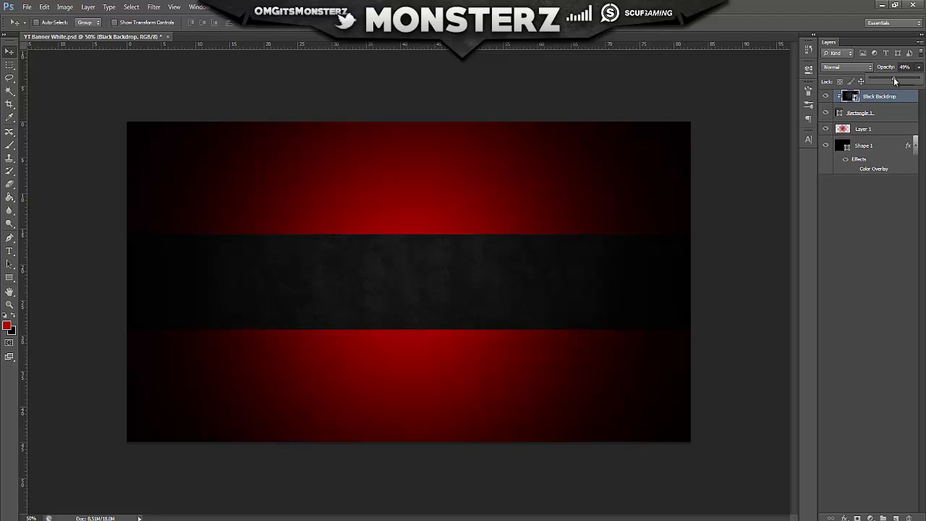
drag(895, 80, 893, 83)
click(905, 67)
text(50)
key(Return)
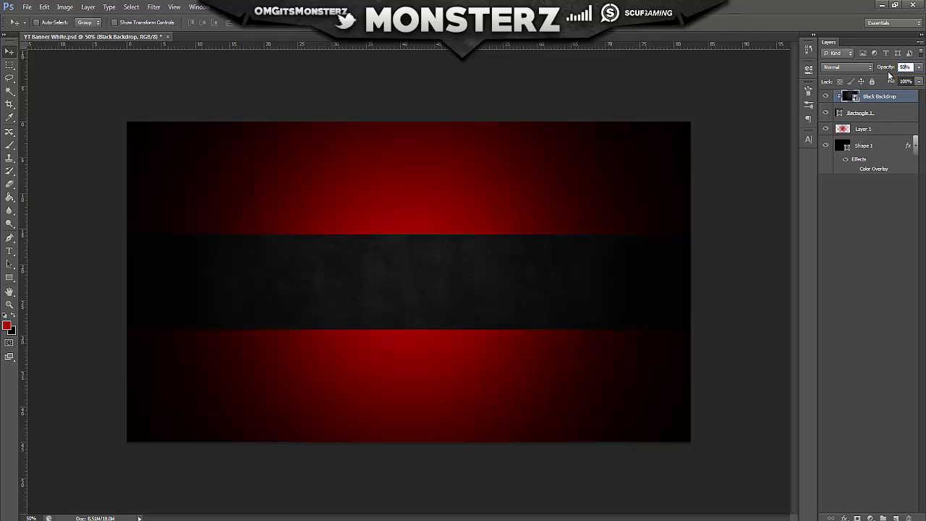
Deselect the Black Backdrop layer and check its thumbnail options without changes
click(881, 224)
right_click(882, 224)
key(Escape)
right_click(874, 190)
key(Escape)
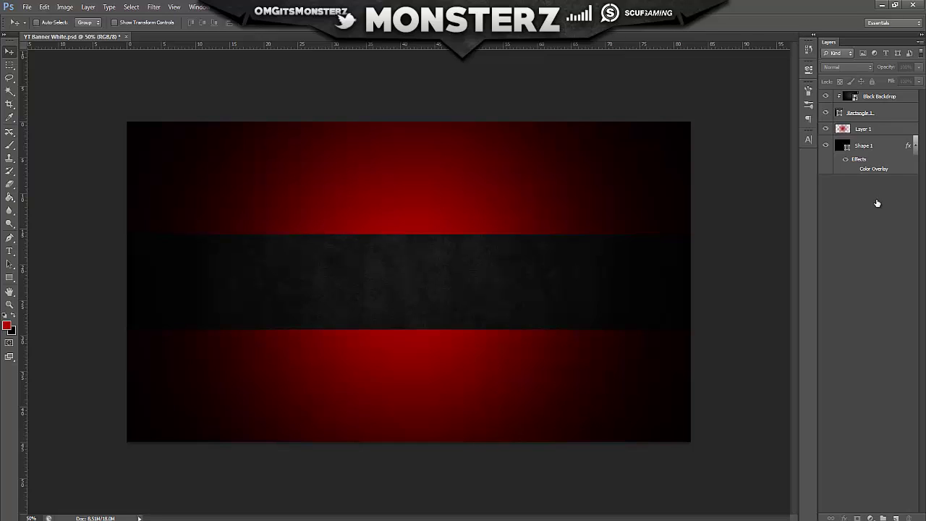
Add a 5 px Stroke effect to the Rectangle 1 band
click(900, 118)
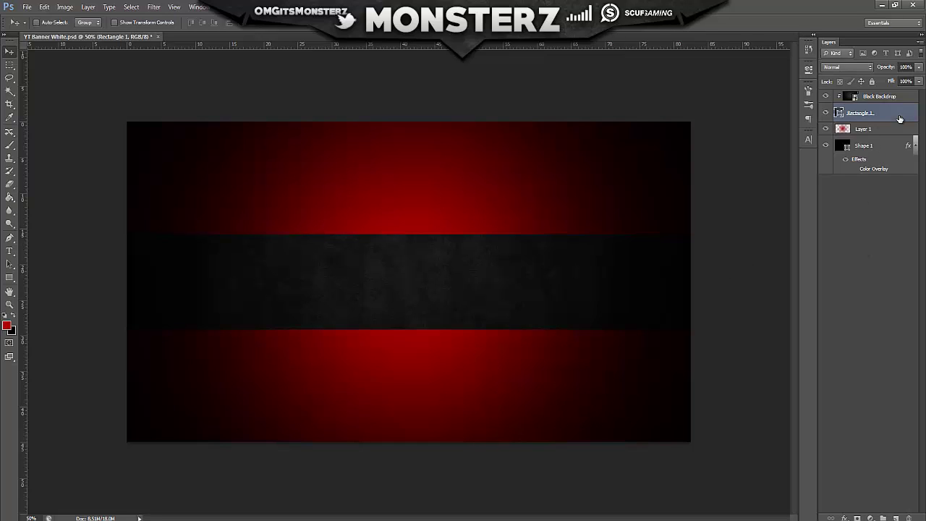
double_click(900, 118)
click(566, 233)
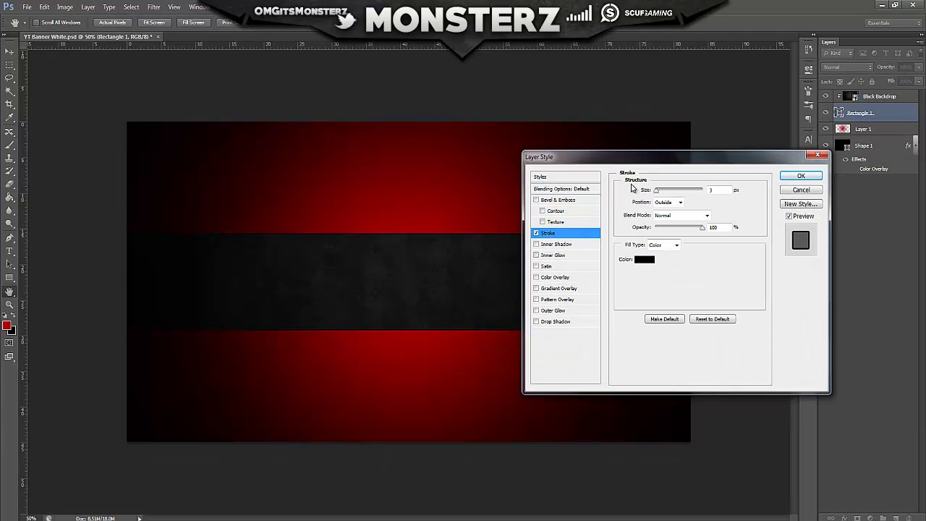
mouse_move(692, 170)
mouse_down()
mouse_move(788, 185)
mouse_move(752, 206)
mouse_up()
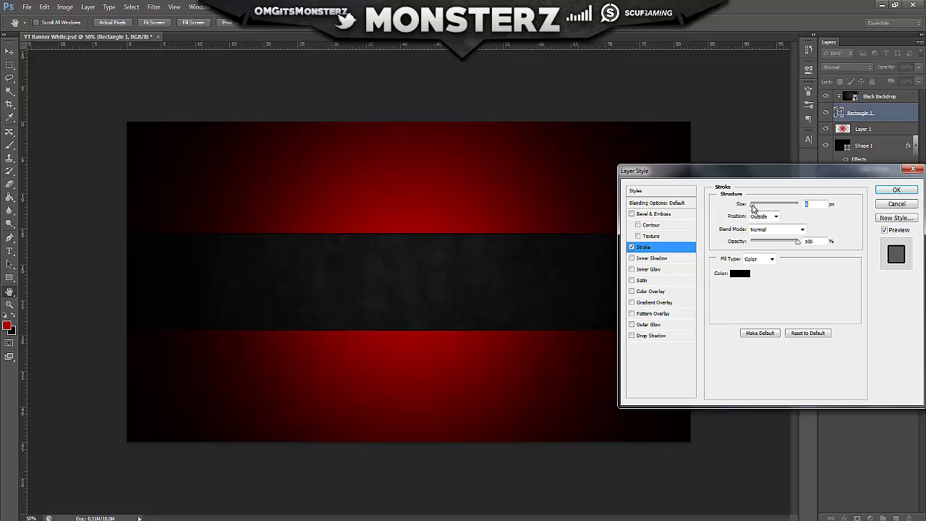
text(5)
click(897, 191)
Select the Type tool with white as the foreground colour
click(9, 251)
click(11, 318)
click(11, 318)
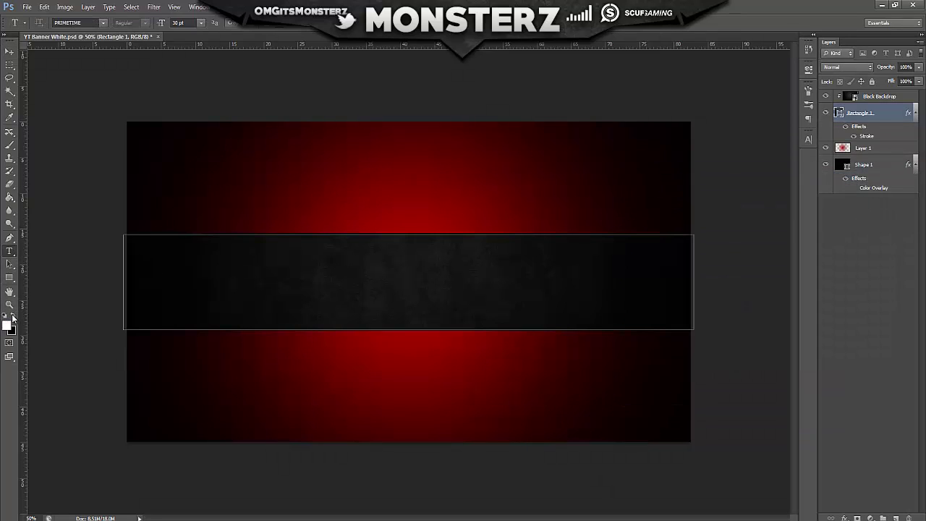
Discard an empty text layer, leaving Black Backdrop clipped to the band
drag(191, 145, 607, 207)
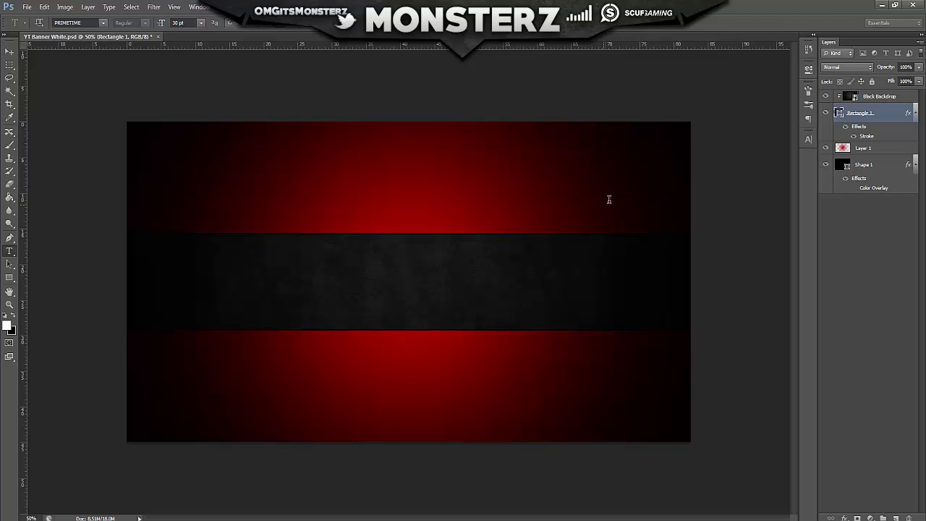
click(876, 100)
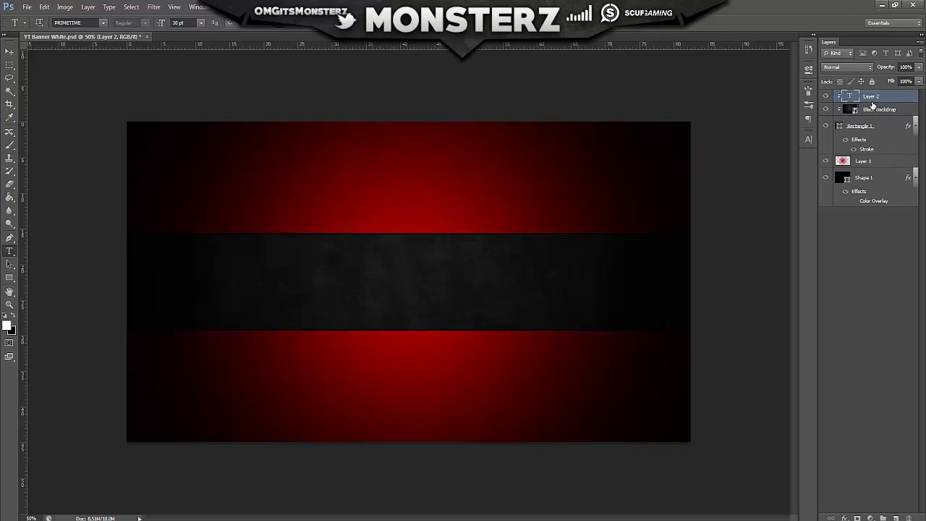
alt+click(872, 104)
click(879, 110)
alt+click(879, 110)
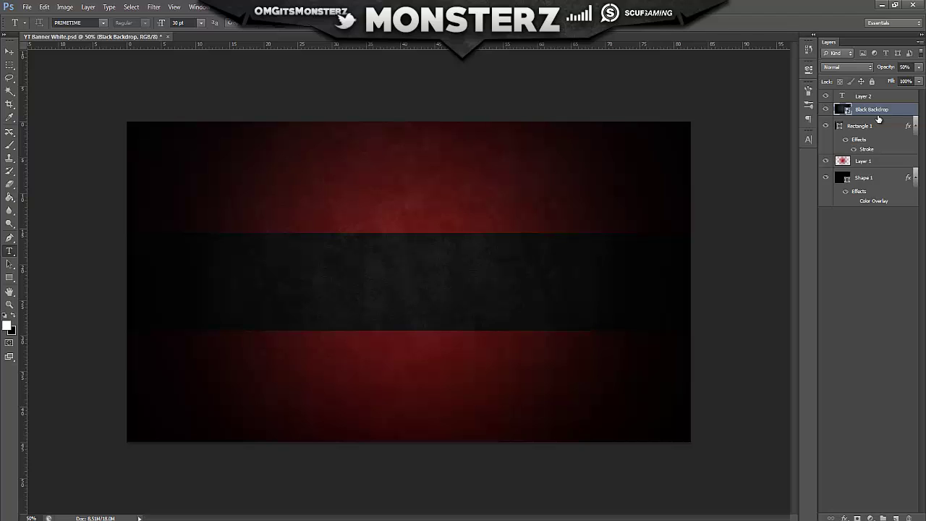
alt+click(883, 111)
alt+click(881, 112)
alt+click(879, 118)
click(875, 97)
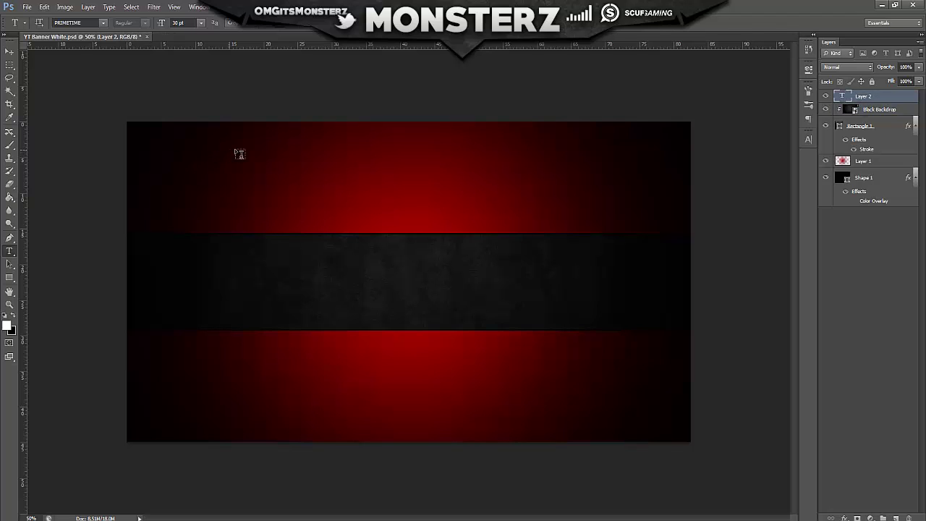
key(Escape)
Type MONSTERZ across the banner top at 72 pt
drag(196, 130, 518, 194)
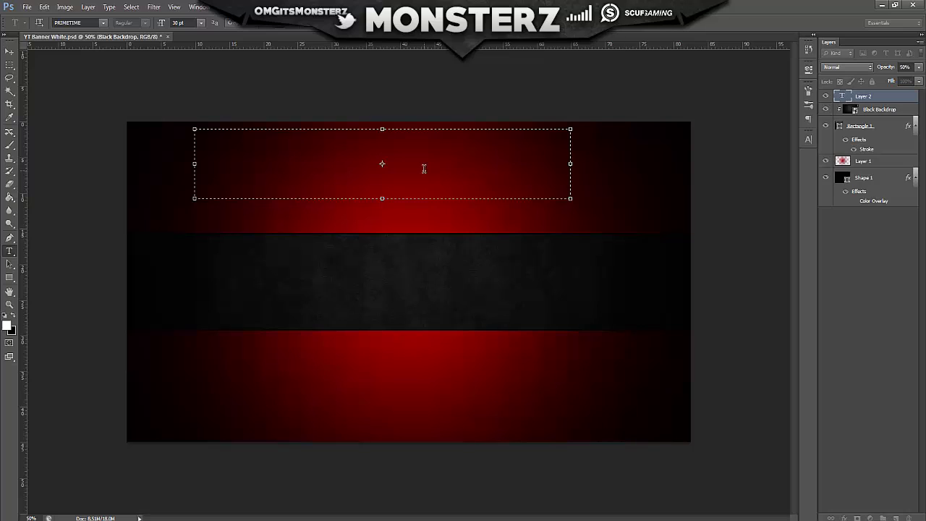
text(MONSTERZ)
key(shift+Left)
key(shift+Left)
key(shift+Left)
key(shift+Left)
key(shift+Left)
key(shift+Left)
key(shift+Left)
key(shift+Left)
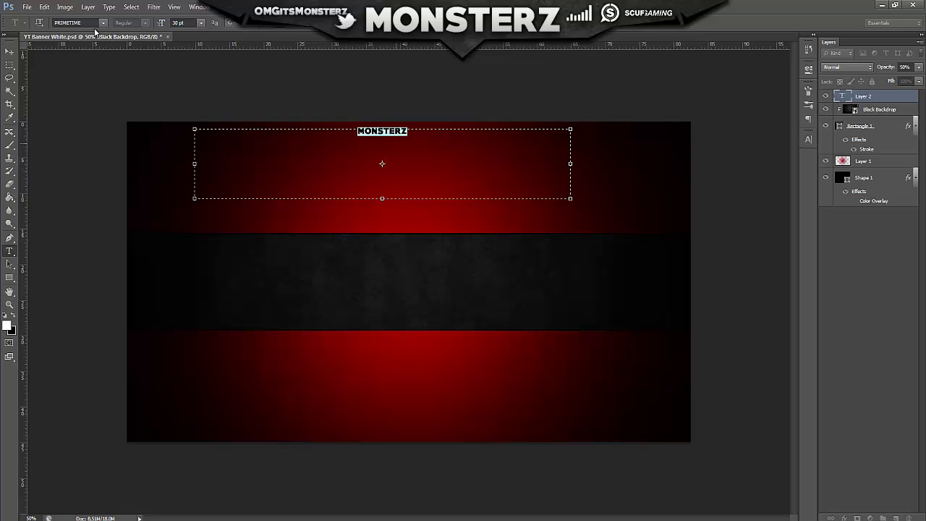
click(201, 22)
click(192, 193)
click(500, 149)
Enlarge the MONSTERZ title to 150 pt and commit the text
key(ctrl+a)
key(ctrl+semicolon)
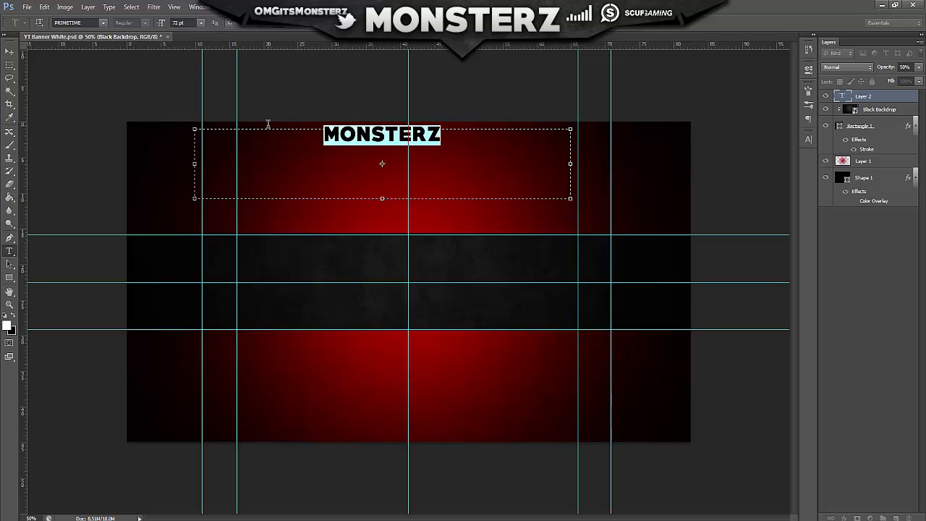
click(179, 23)
text(15)
key(Return)
text(150)
key(Return)
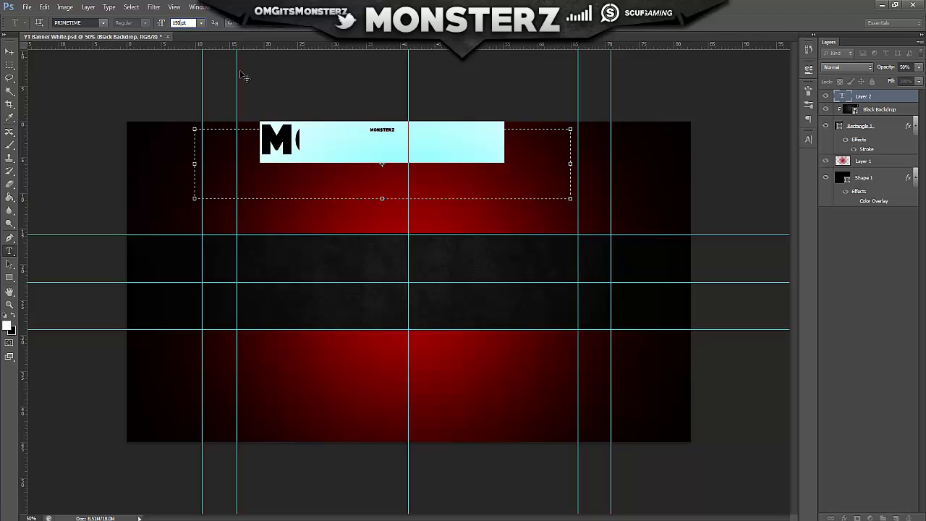
key(ctrl+Return)
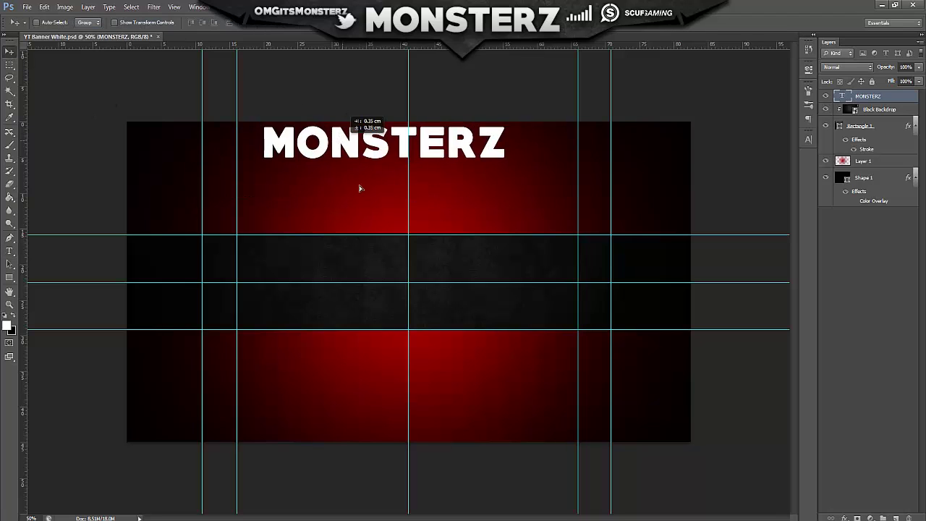
Move MONSTERZ down onto the centre guide in the band and hide the guides
drag(341, 146, 365, 246)
key(ctrl+t)
drag(452, 251, 449, 286)
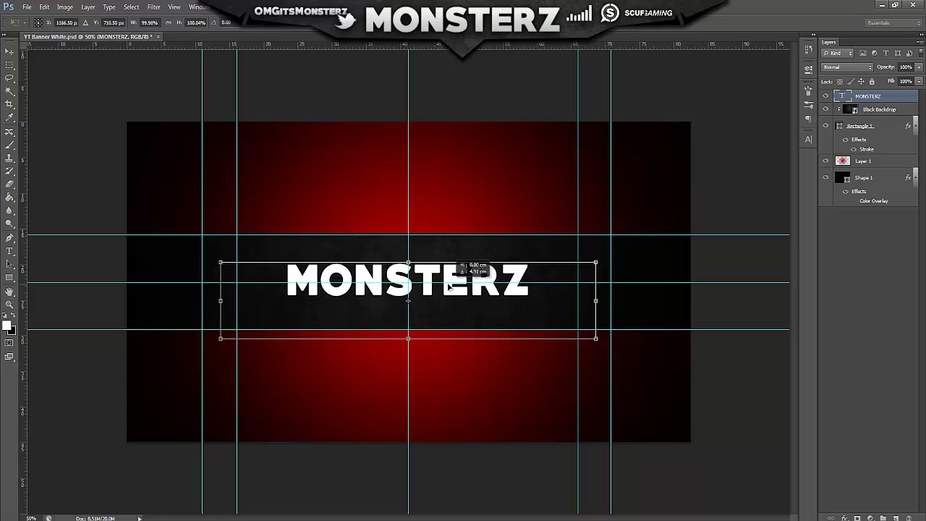
key(Return)
key(ctrl+semicolon)
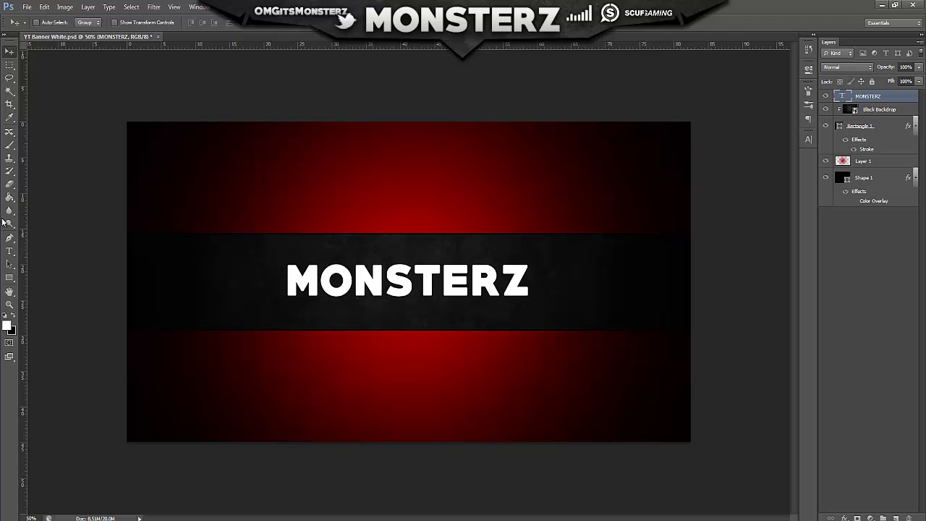
Give the MONSTERZ title a 3 px stroke and inspect it zoomed in
double_click(908, 104)
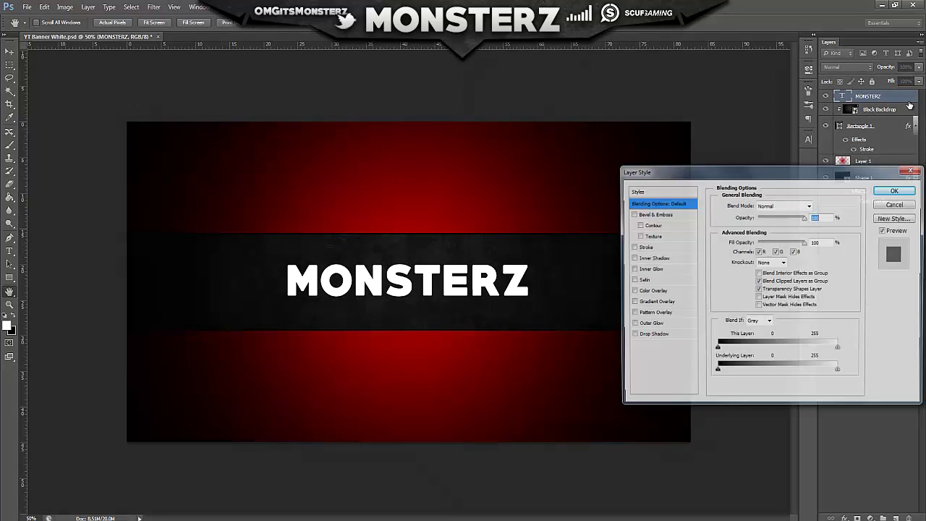
drag(858, 168, 847, 151)
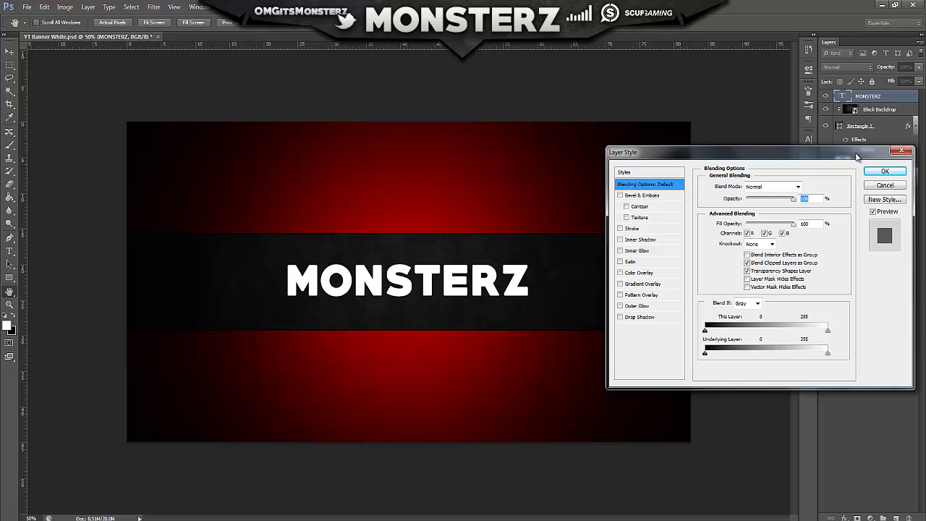
key(Escape)
right_click(888, 100)
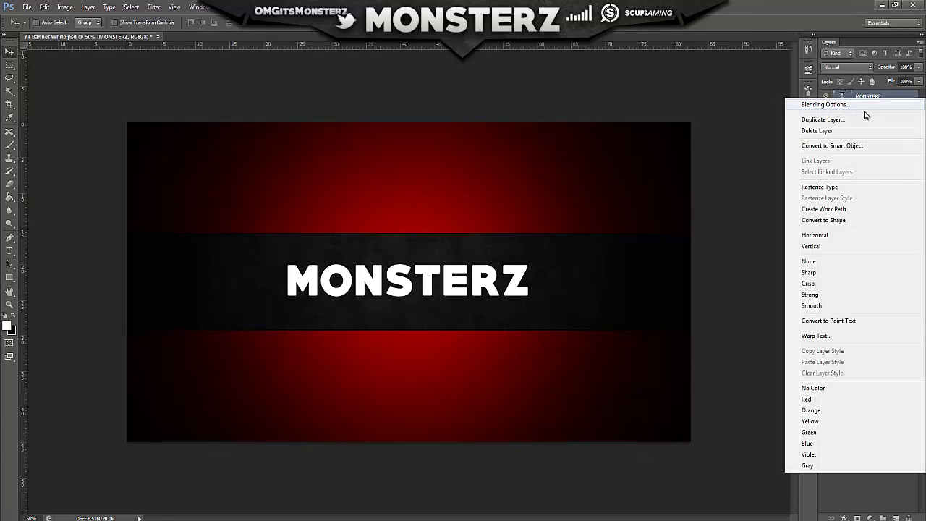
click(858, 102)
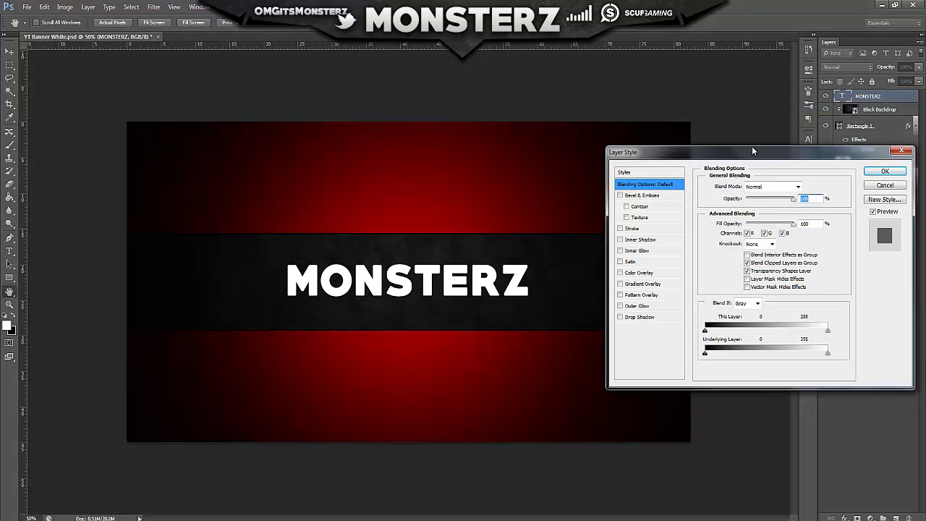
drag(766, 157, 762, 152)
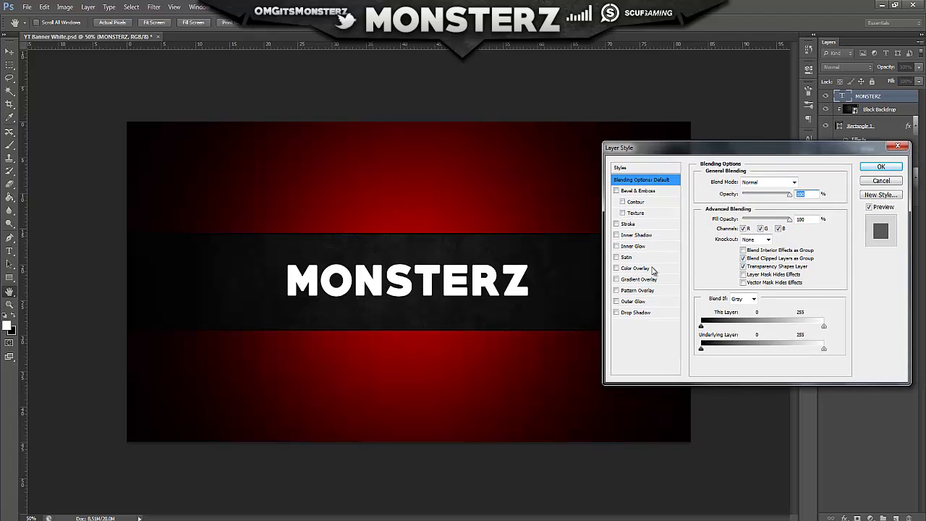
click(629, 224)
mouse_move(737, 181)
mouse_down()
mouse_move(750, 182)
mouse_move(736, 184)
mouse_up()
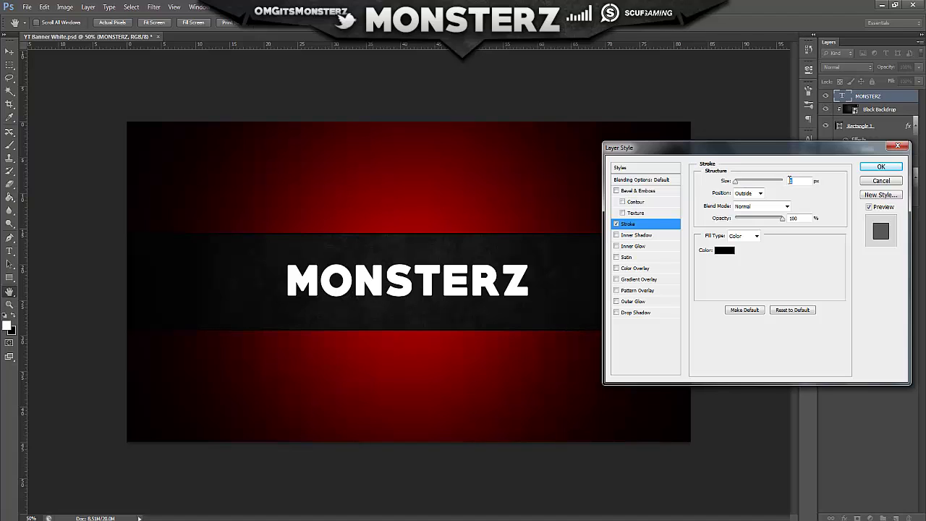
text(3)
click(882, 166)
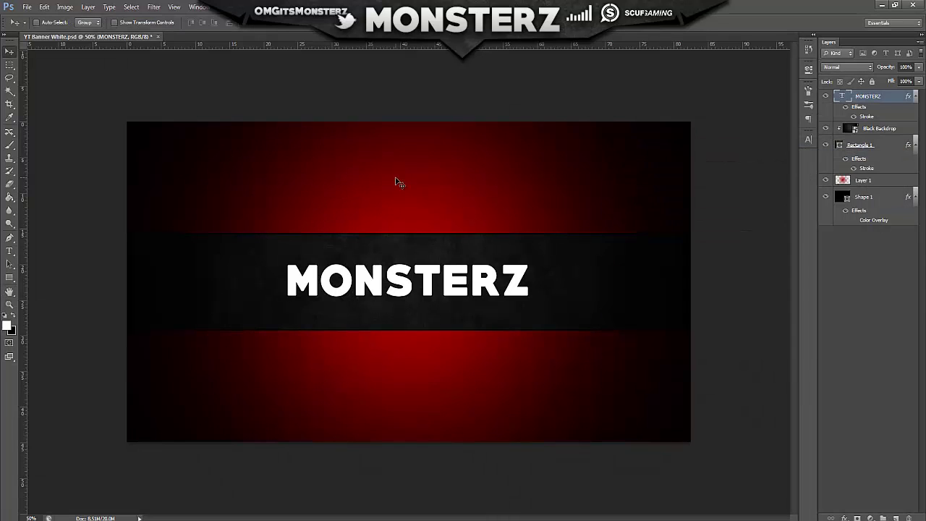
key(ctrl+plus)
key(ctrl+plus)
key(ctrl+plus)
key(ctrl+minus)
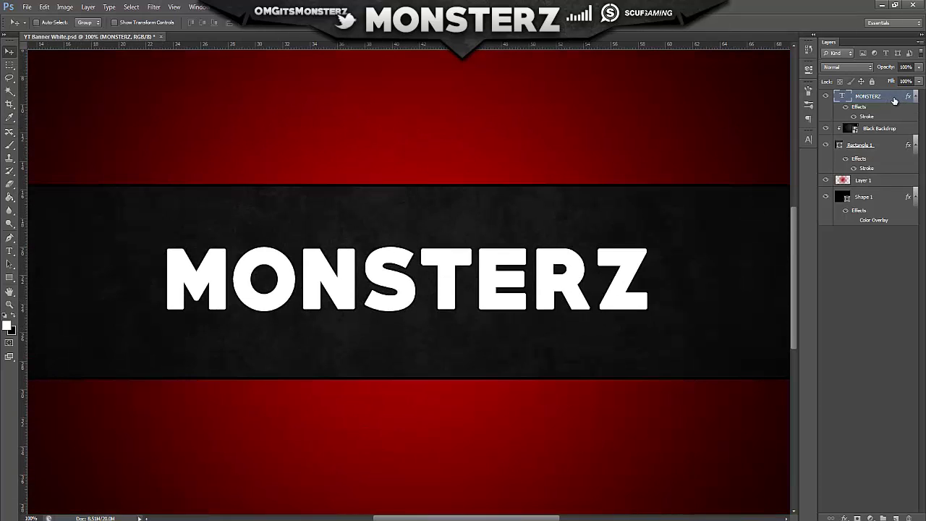
Reconfirm the 3 px stroke size and enable Gradient Overlay on the title
double_click(895, 101)
click(628, 223)
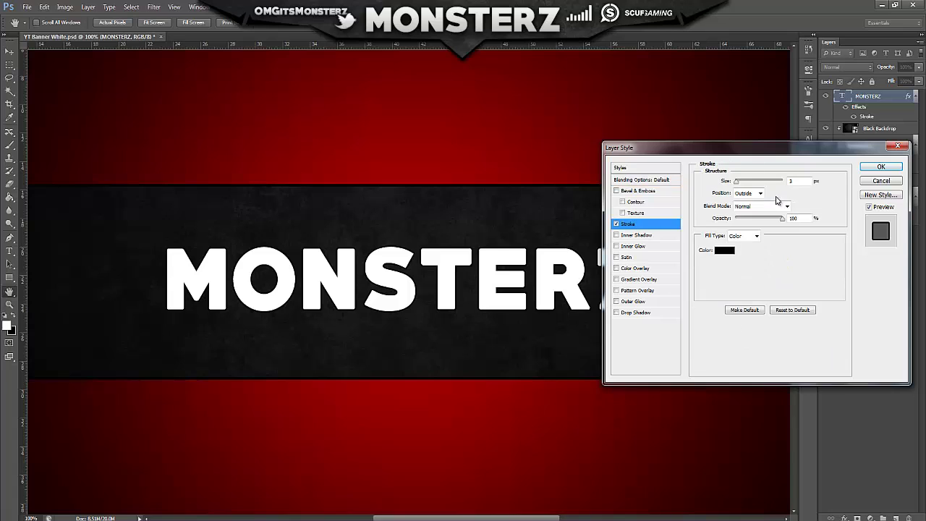
double_click(790, 182)
text(5)
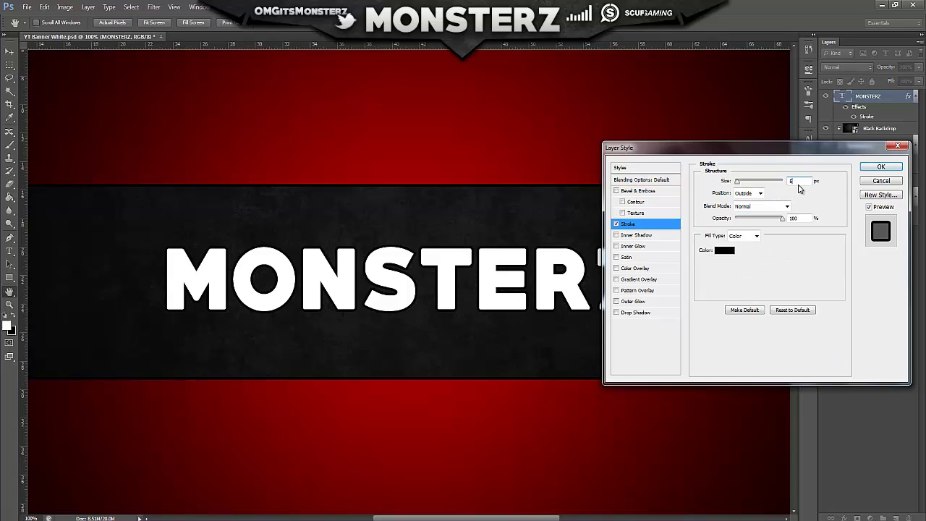
key(BackSpace)
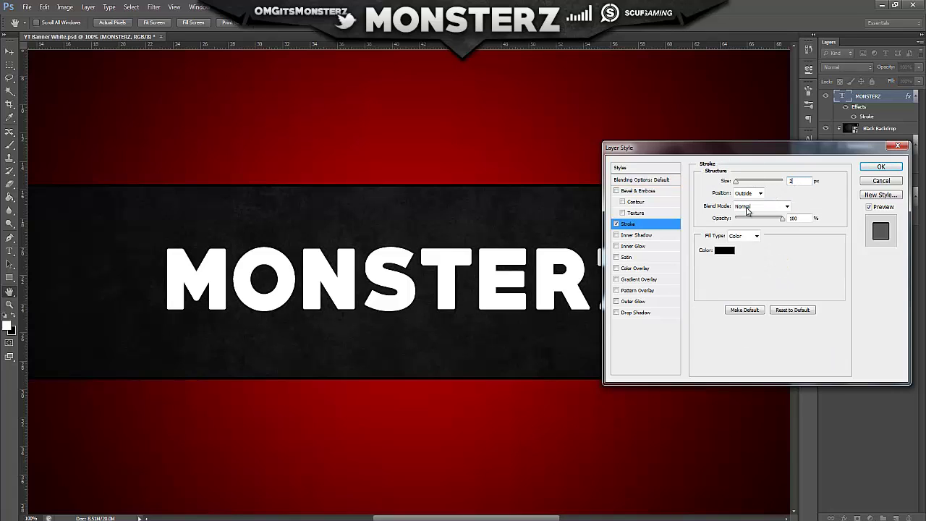
text(3)
click(633, 280)
Enable a Normal-mode Drop Shadow on MONSTERZ and push its distance to 16 px
text(25)
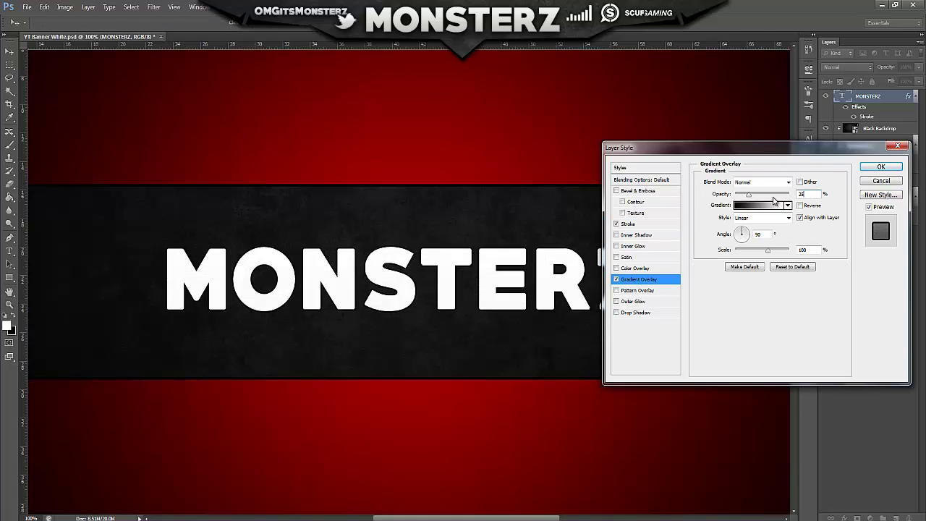
click(635, 313)
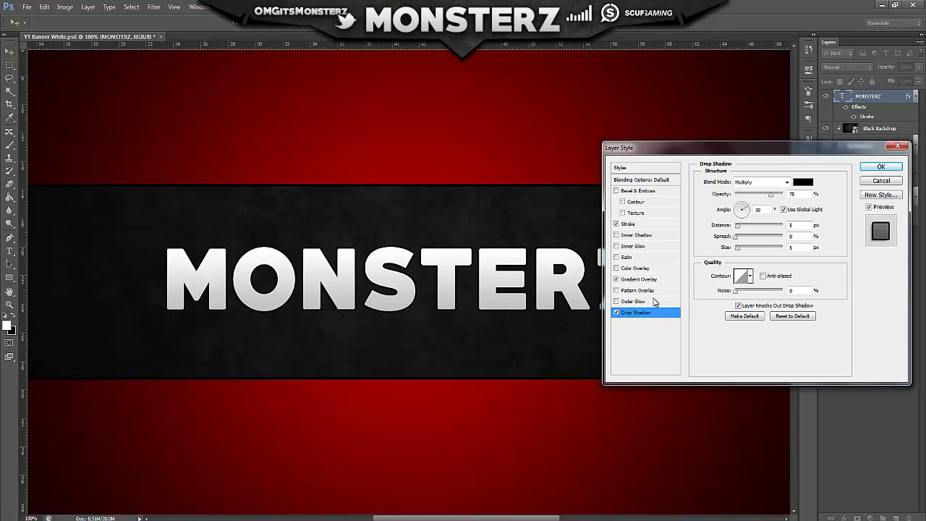
click(756, 183)
click(743, 192)
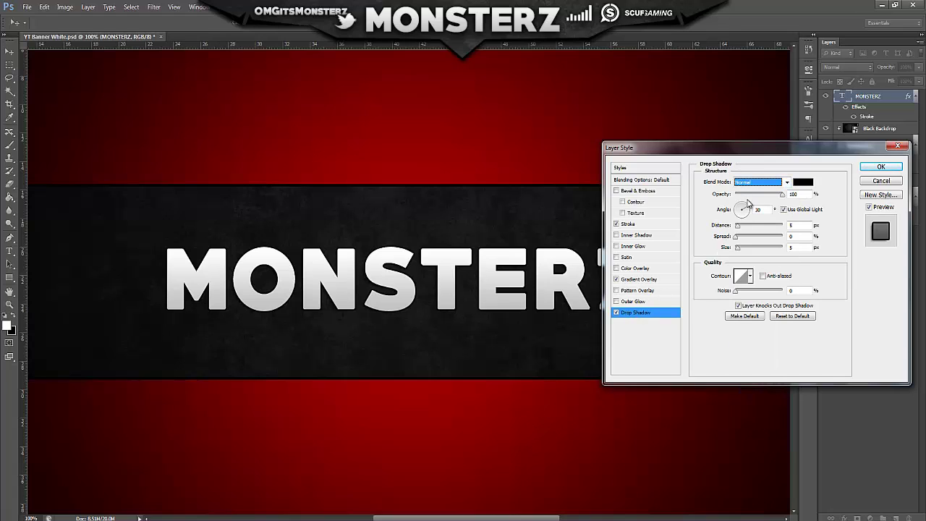
drag(736, 227, 744, 230)
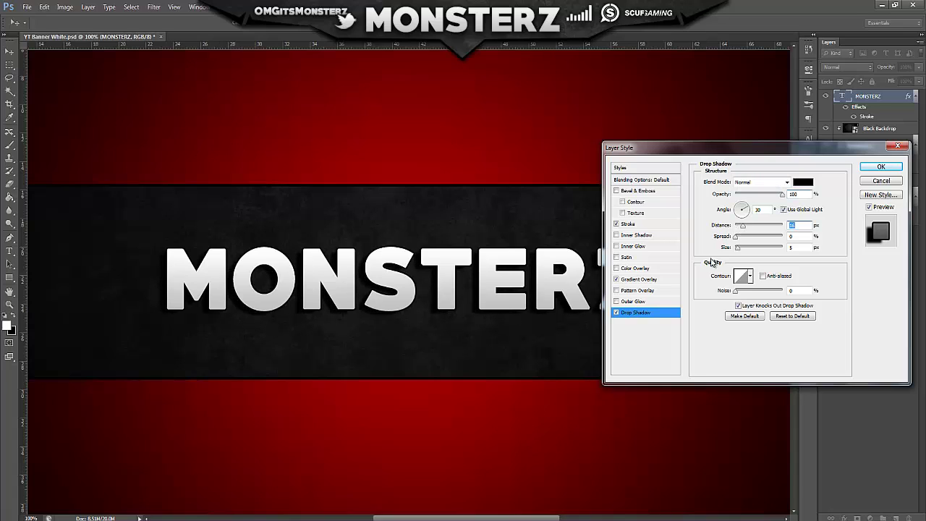
Set the shadow angle to 30° and opacity to about 75%, then apply the layer style
click(740, 209)
drag(739, 209, 760, 210)
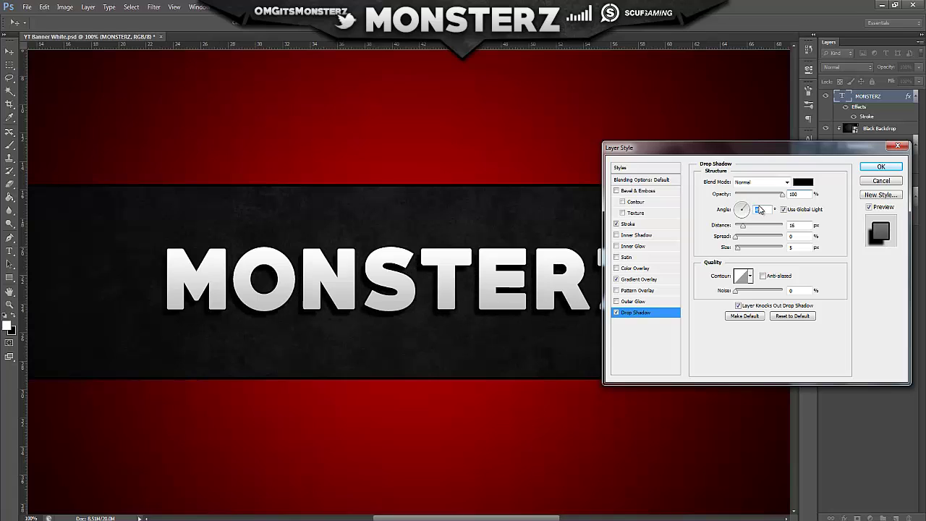
text(30)
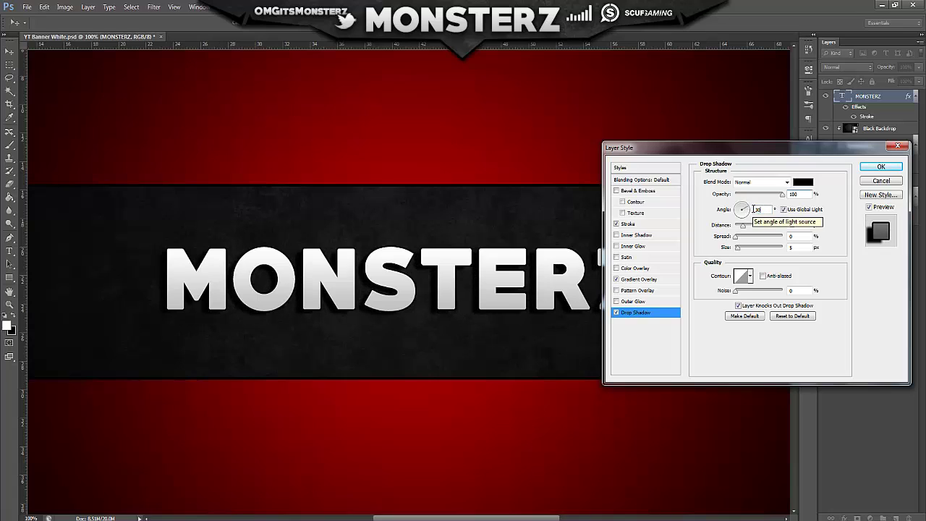
click(796, 194)
scroll(796, 194, down, 20)
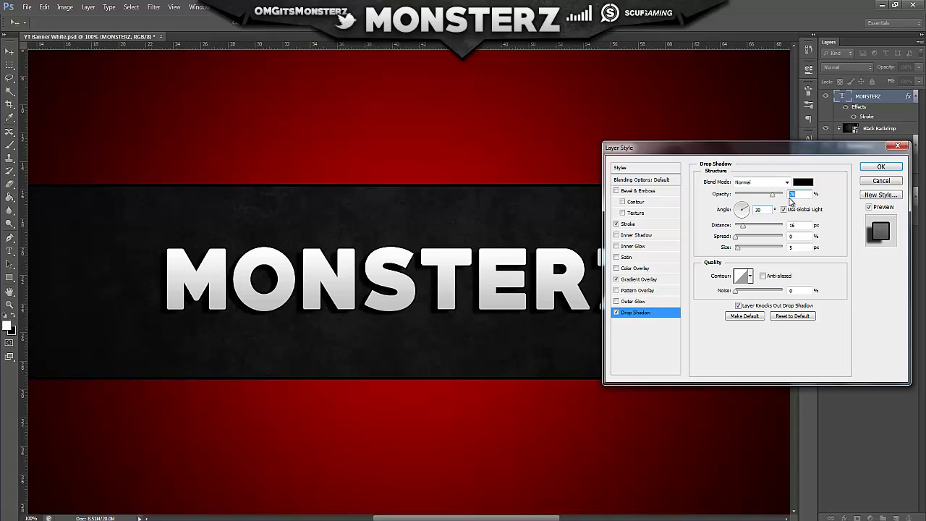
scroll(791, 202, down, 2)
click(781, 235)
click(881, 168)
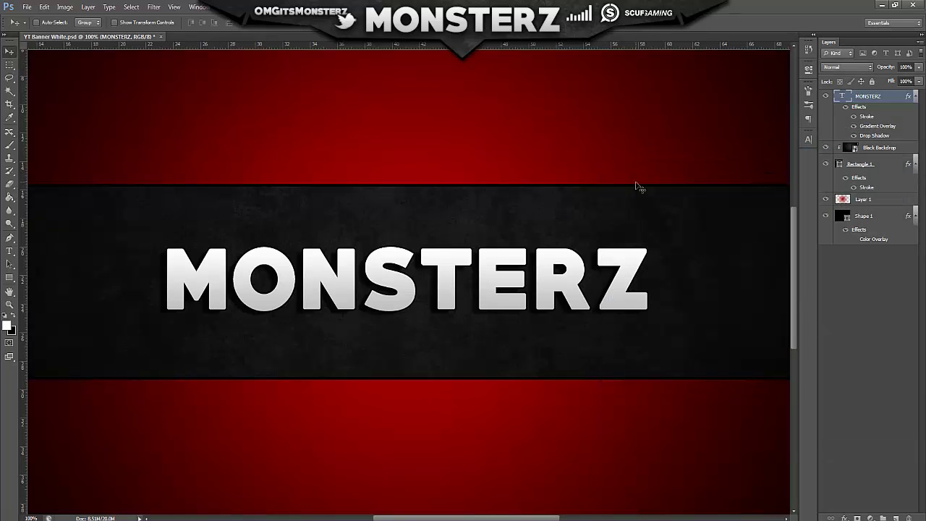
Draw a Horizontal Type text box beneath the MONSTERZ title at 100% zoom
key(ctrl+minus)
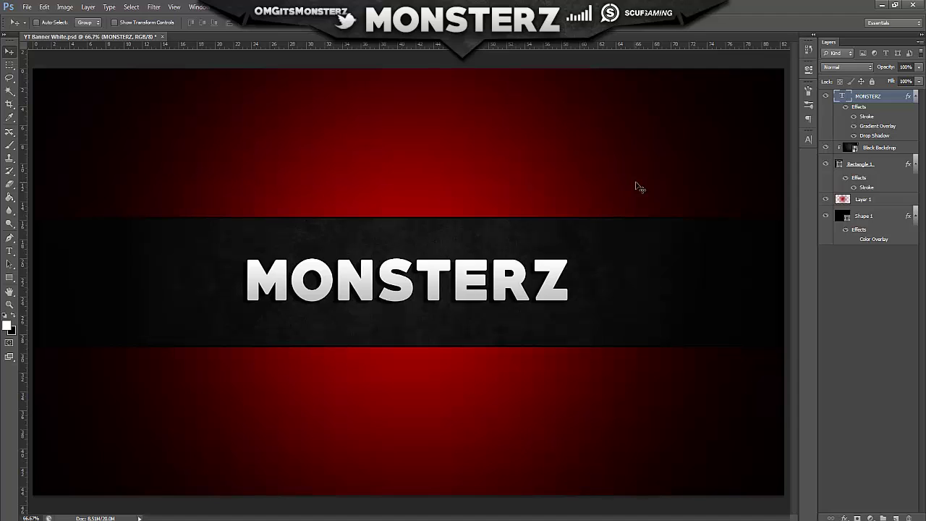
key(ctrl+plus)
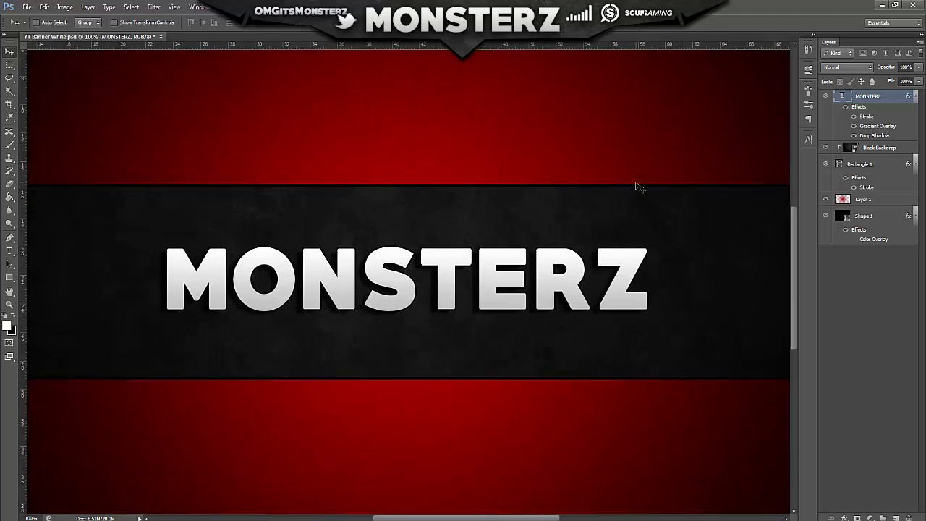
click(10, 251)
drag(191, 338, 595, 403)
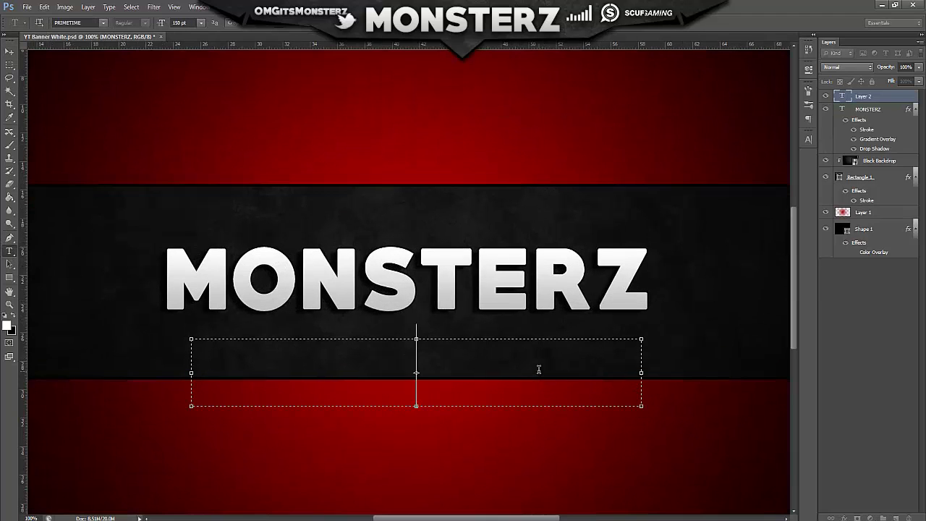